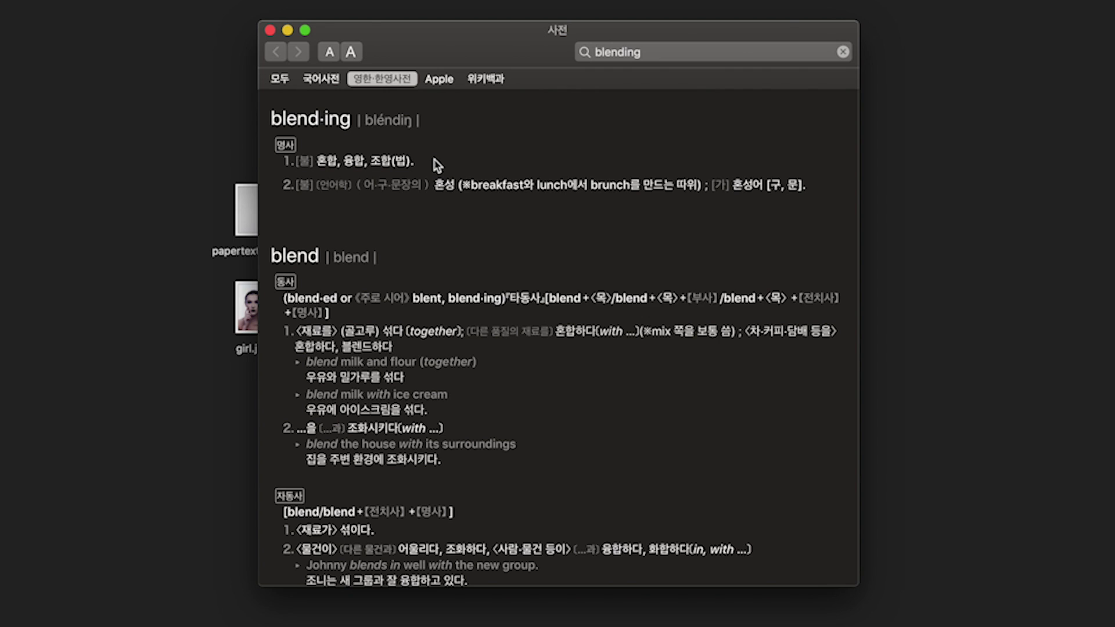
# Highlight the first English–Korean meaning of 'blending' in the Dictionary entry.
pyautogui.moveTo(431, 161); pyautogui.dragTo(296, 162)
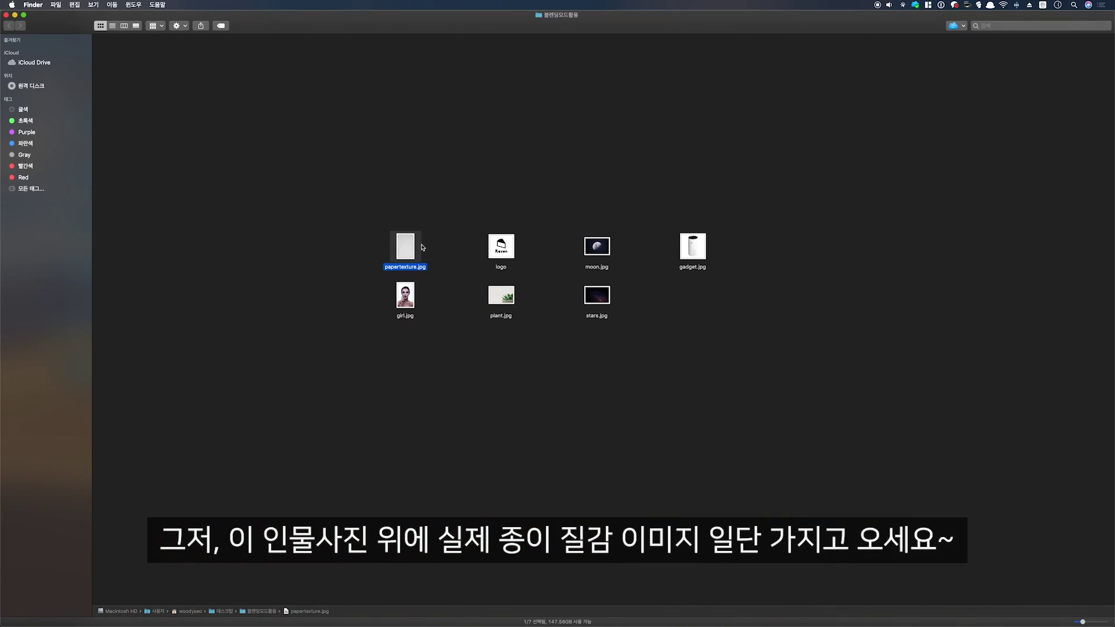
# Place papertexture.jpg into the portrait and scale it to cover the whole canvas.
pyautogui.click(443, 266)
pyautogui.press('space')
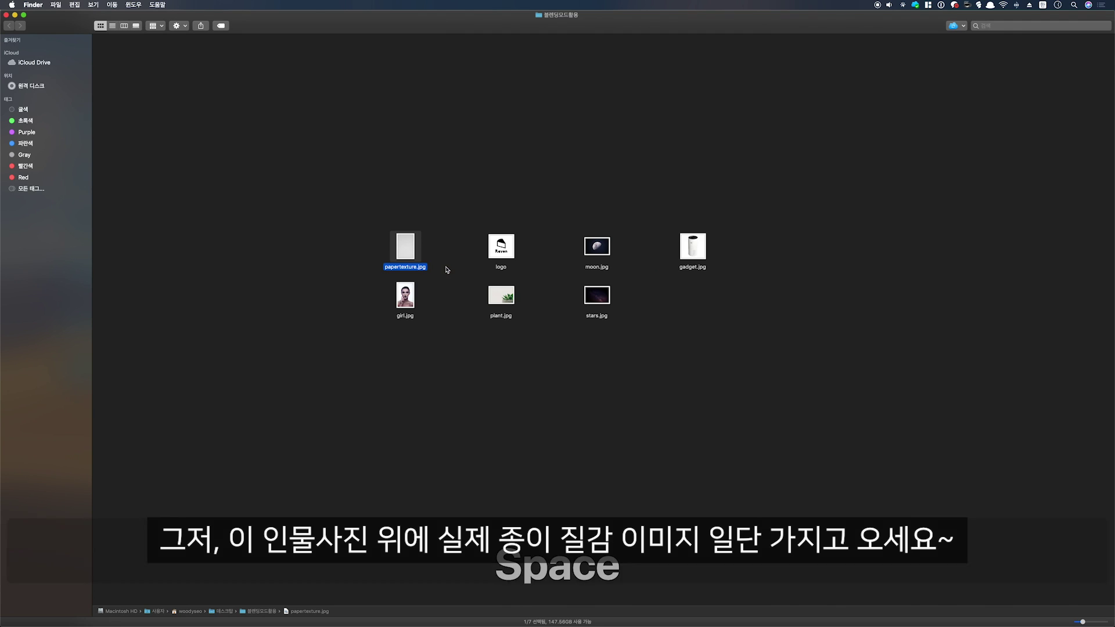
pyautogui.press('space')
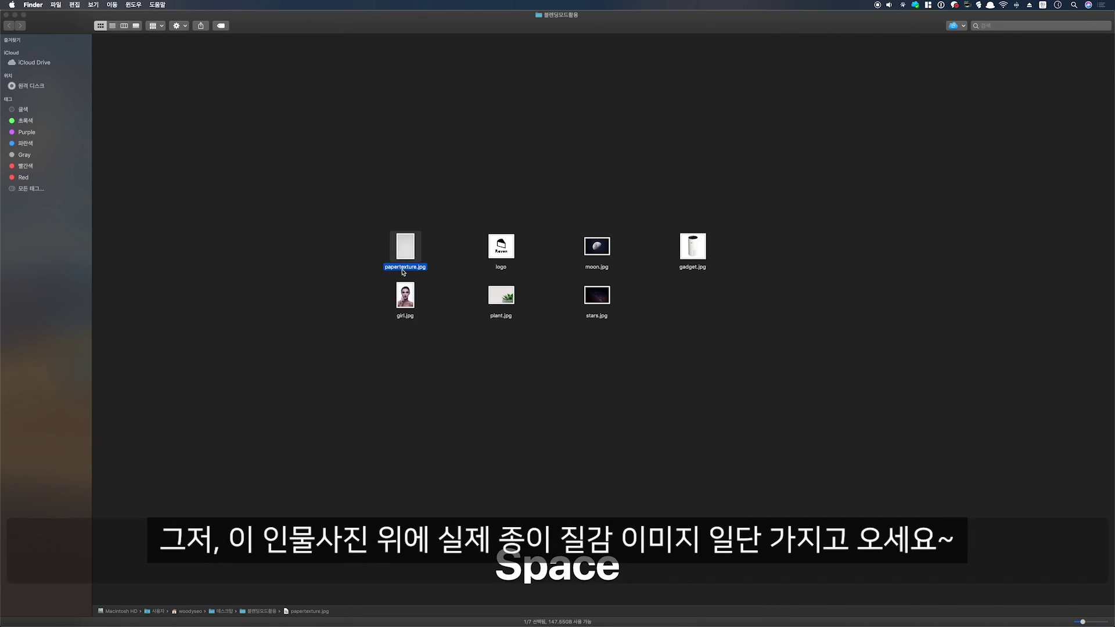
pyautogui.moveTo(403, 250); pyautogui.dragTo(462, 319)
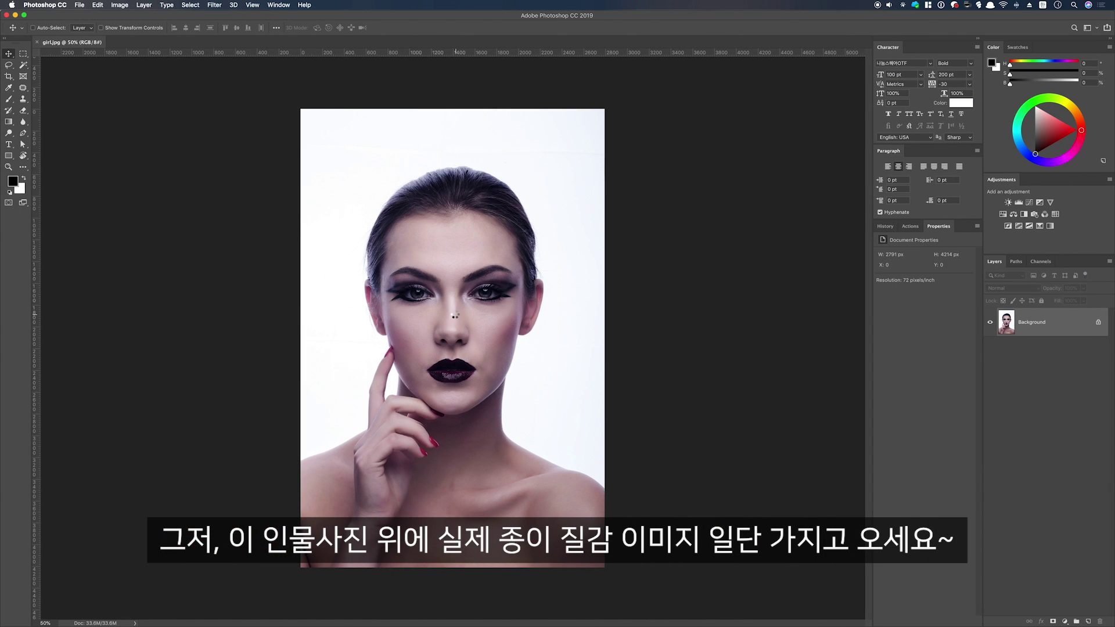
pyautogui.moveTo(491, 282); pyautogui.dragTo(629, 81)
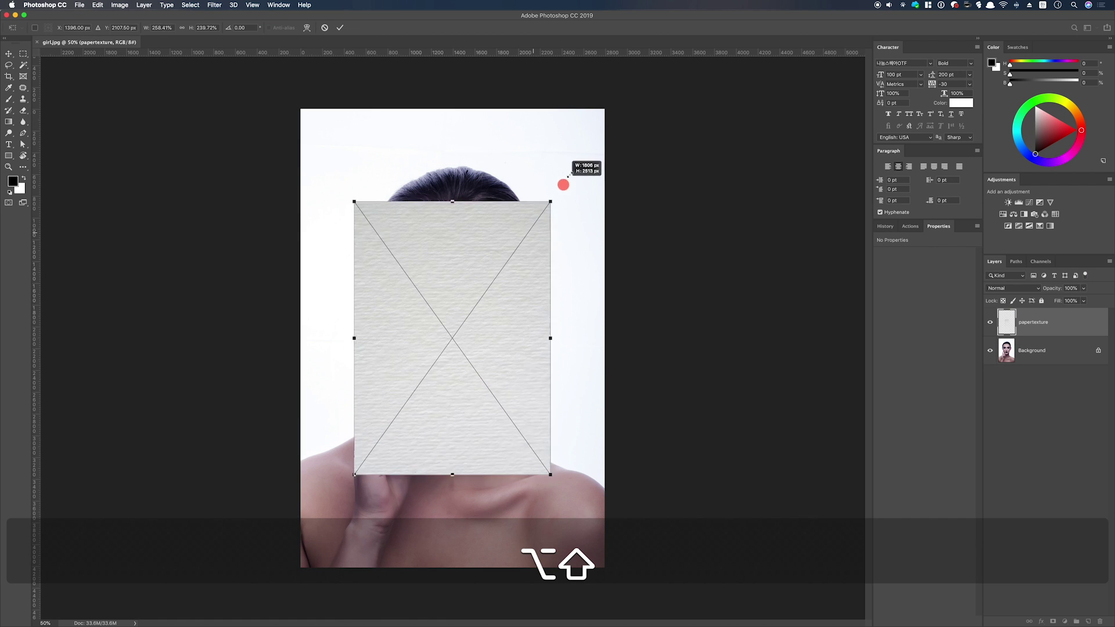
pyautogui.press('Return')
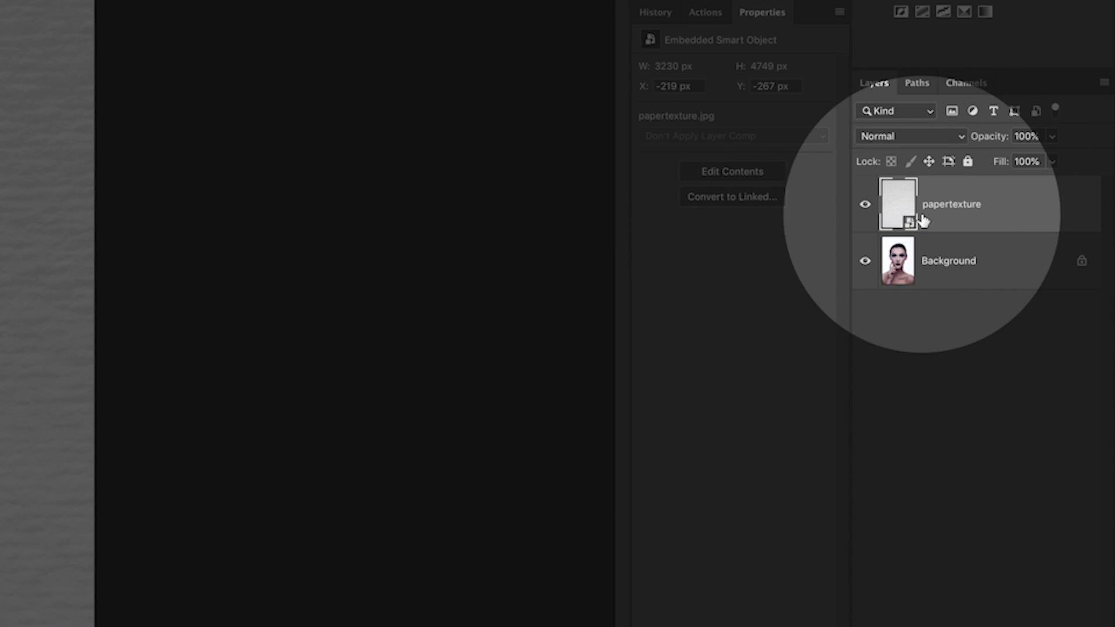
# Set the papertexture layer to Multiply and add an empty Layer 1 above it.
pyautogui.click(890, 137)
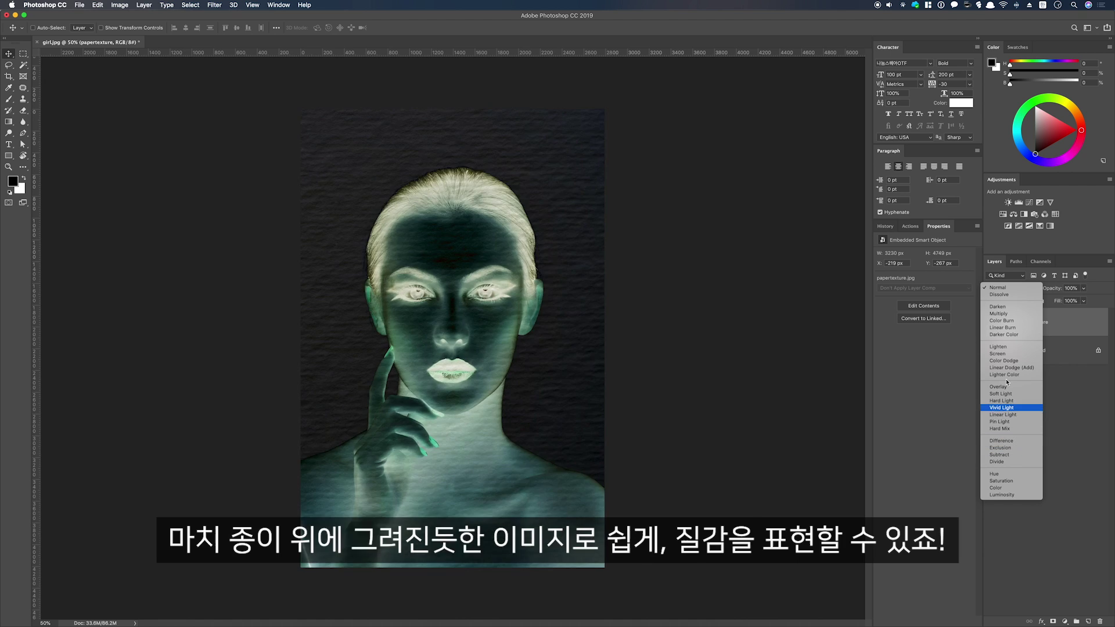
pyautogui.click(1005, 316)
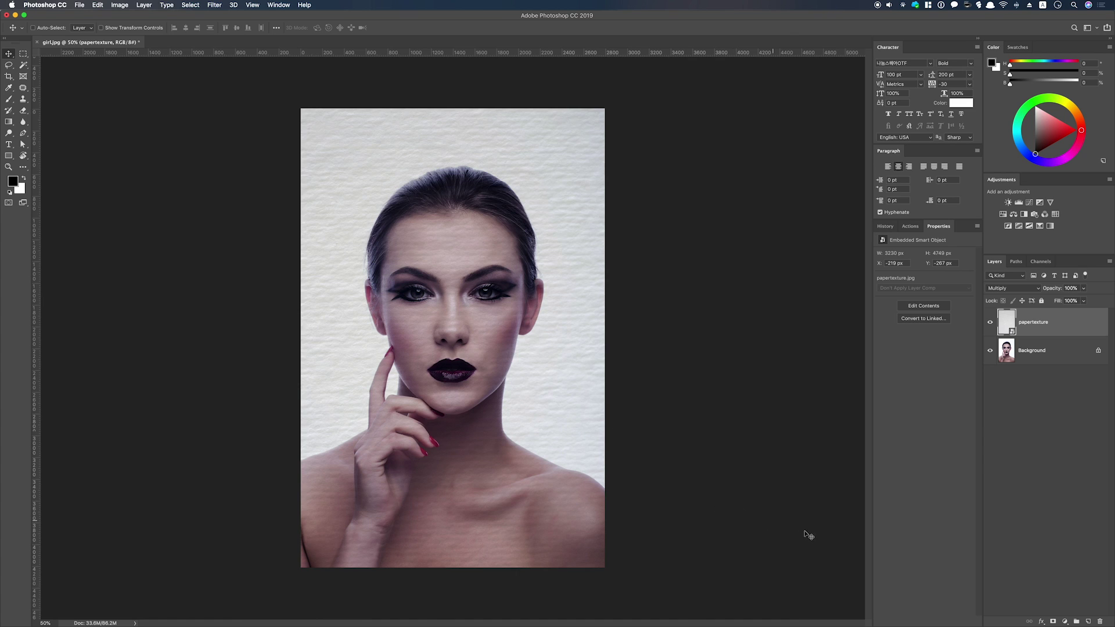
pyautogui.click(1088, 623)
# Fill Layer 1 with a top-to-bottom spectrum gradient across the whole canvas.
pyautogui.press('g')
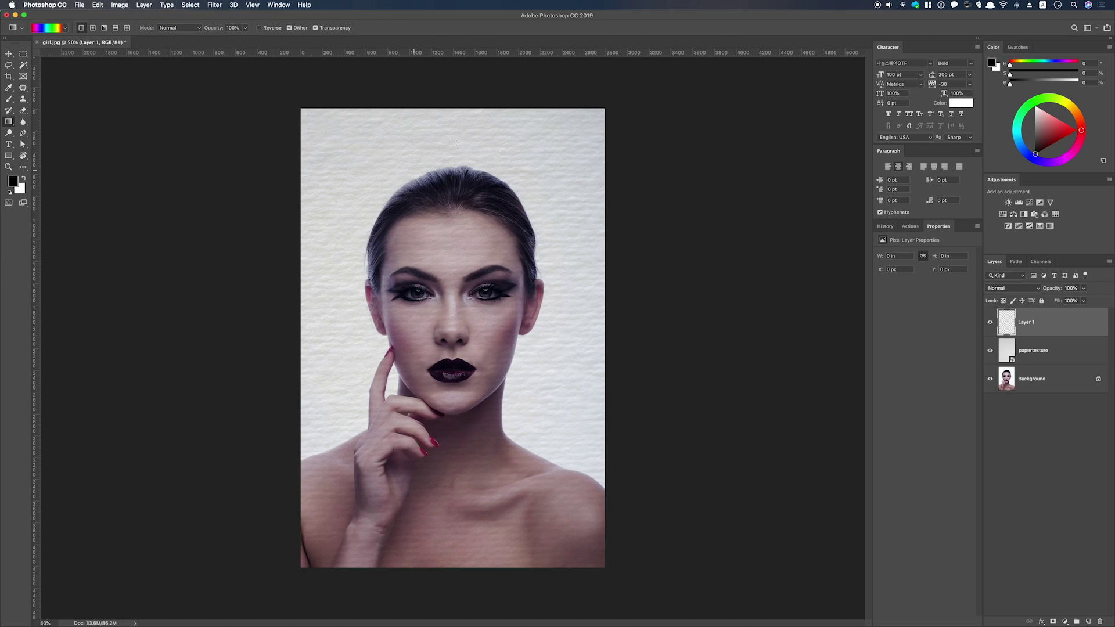
pyautogui.moveTo(455, 133); pyautogui.dragTo(460, 533)
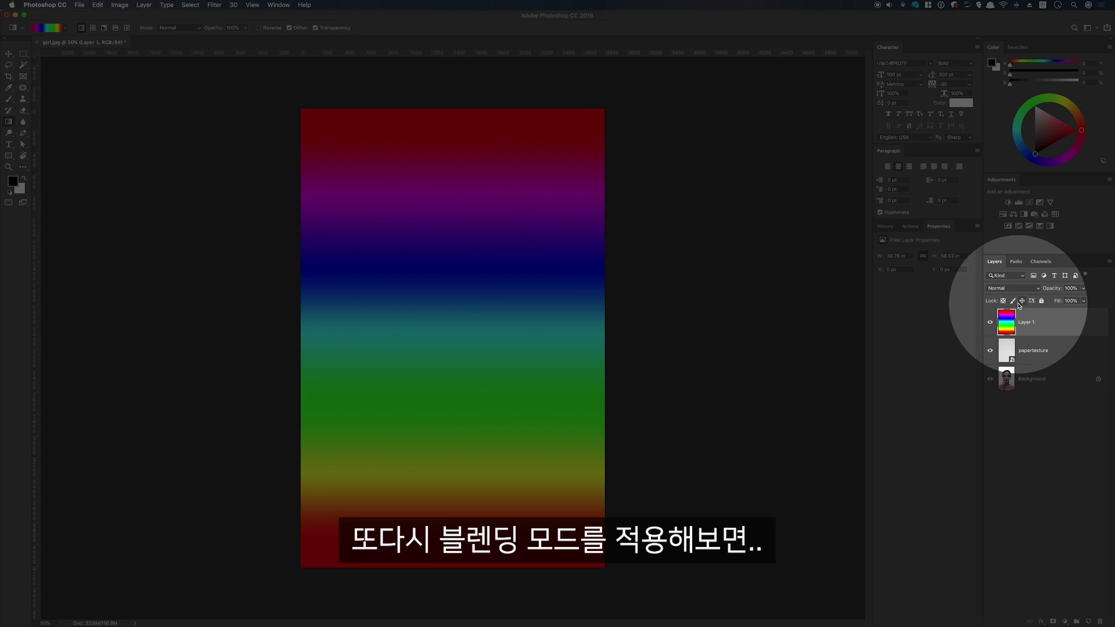
pyautogui.click(1009, 288)
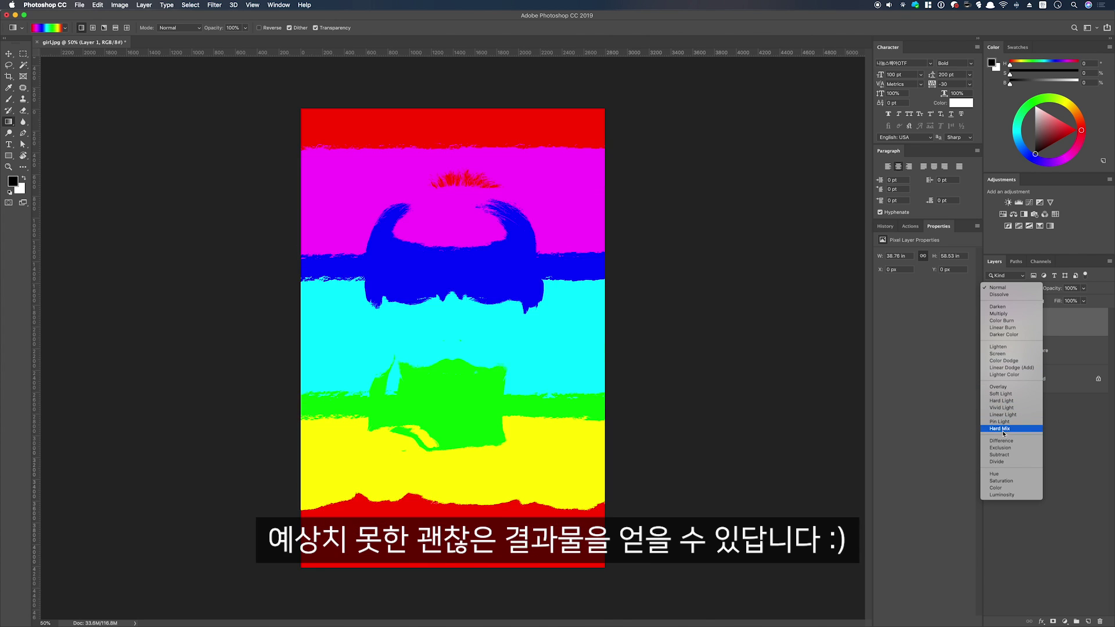
# Set Layer 1 to Saturation and move it below the papertexture layer.
pyautogui.click(1002, 481)
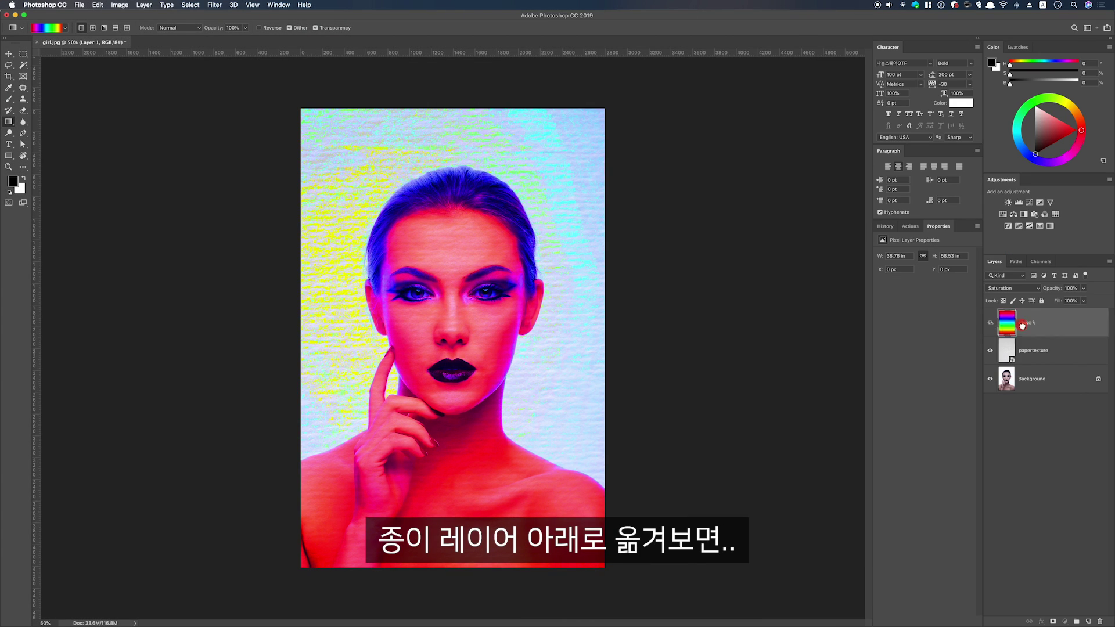
pyautogui.moveTo(1014, 327); pyautogui.dragTo(1029, 361)
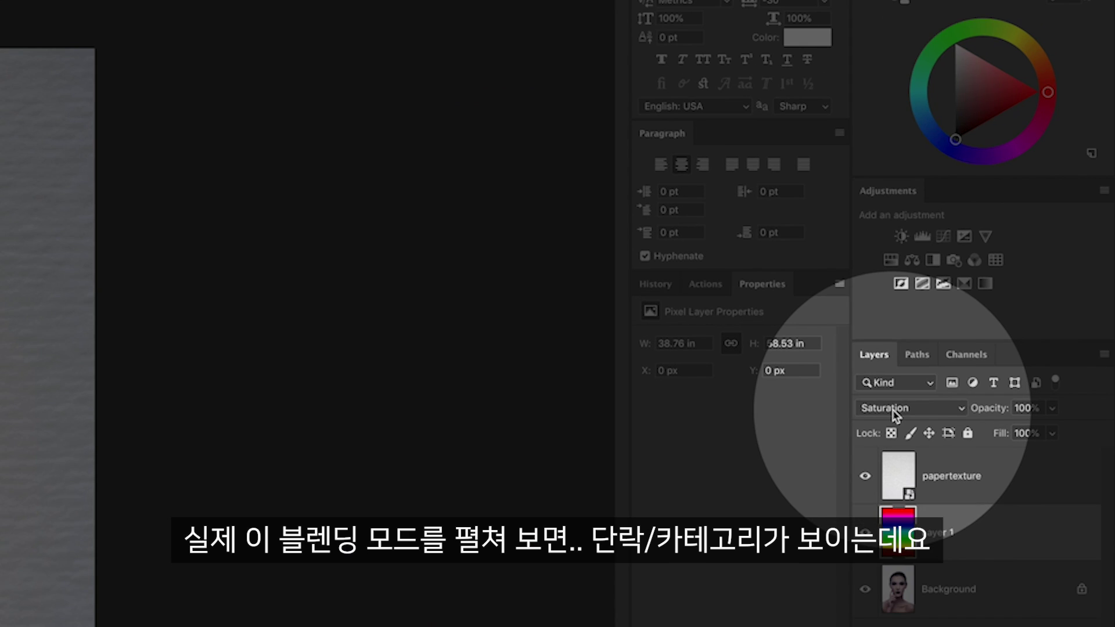
# Open Layer 1's blend-mode list to browse the mode groups.
pyautogui.click(1011, 288)
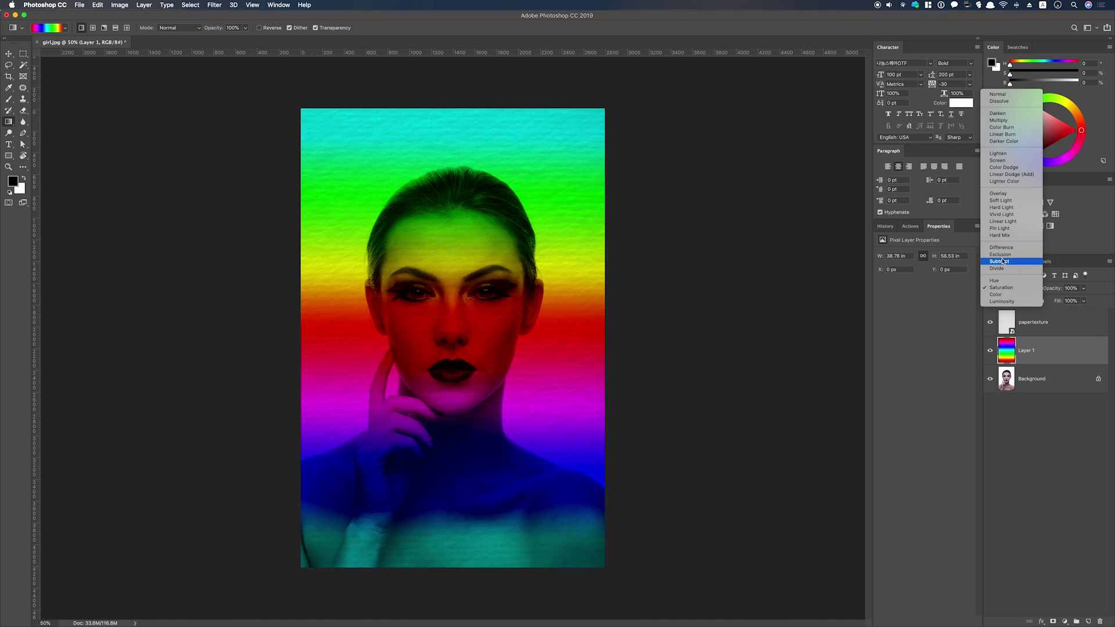
# Keep Saturation on Layer 1, then preview other blend modes on the portrait.
pyautogui.click(1001, 288)
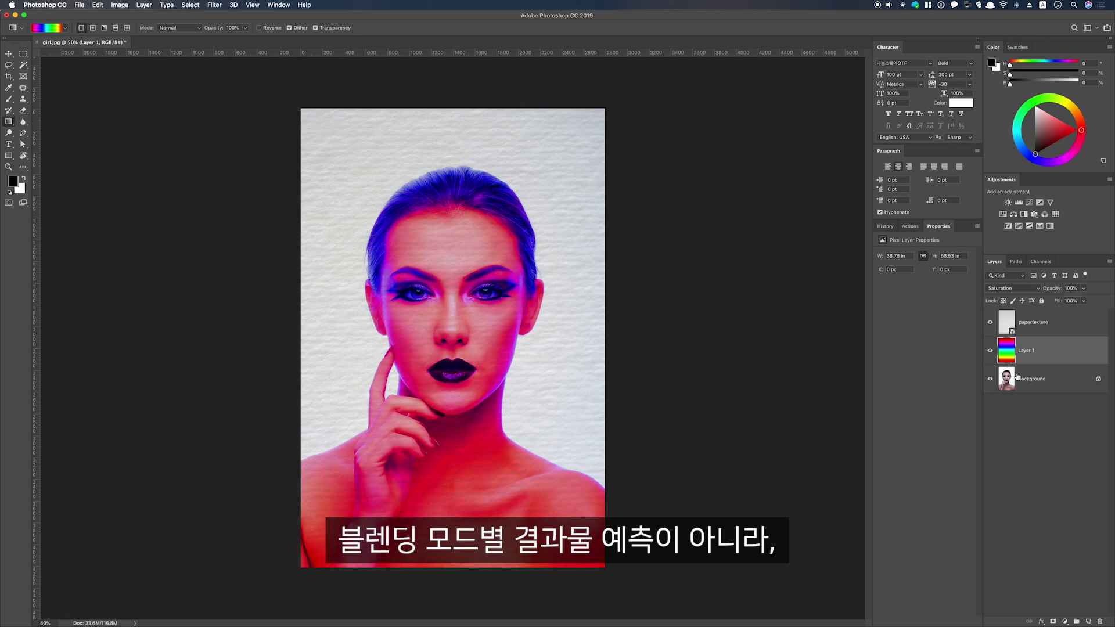
pyautogui.click(1011, 300)
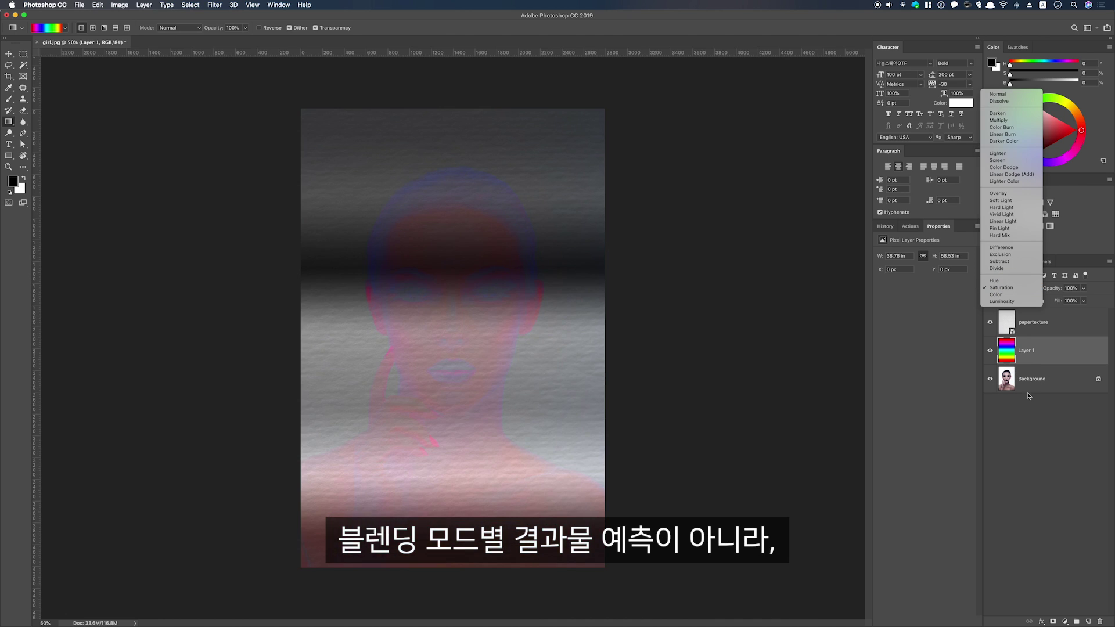
pyautogui.click(1010, 301)
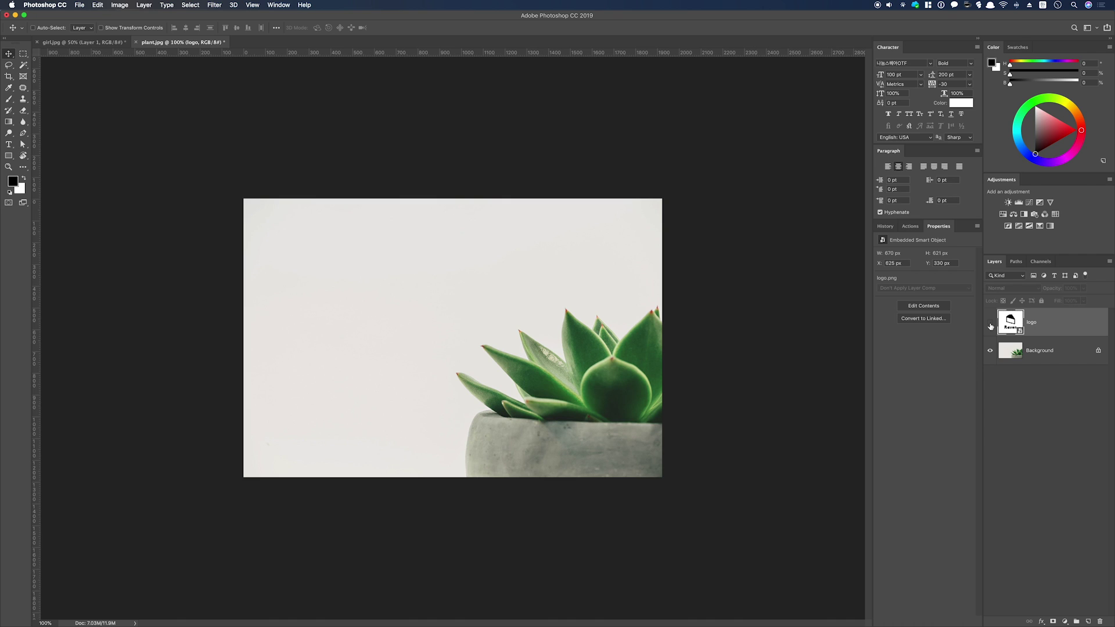
# Show the hidden logo layer and move it over the plant photo.
pyautogui.click(991, 323)
pyautogui.moveTo(462, 355)
pyautogui.mouseDown()
pyautogui.moveTo(492, 334)
pyautogui.moveTo(555, 374)
pyautogui.moveTo(529, 370)
pyautogui.mouseUp()
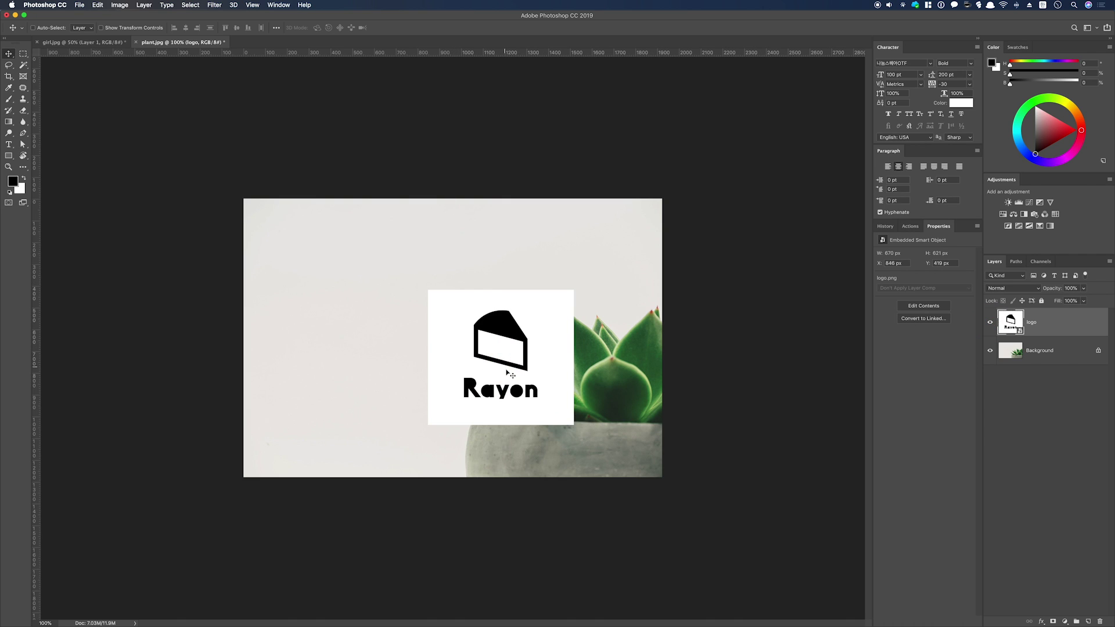
pyautogui.moveTo(508, 371); pyautogui.dragTo(538, 382)
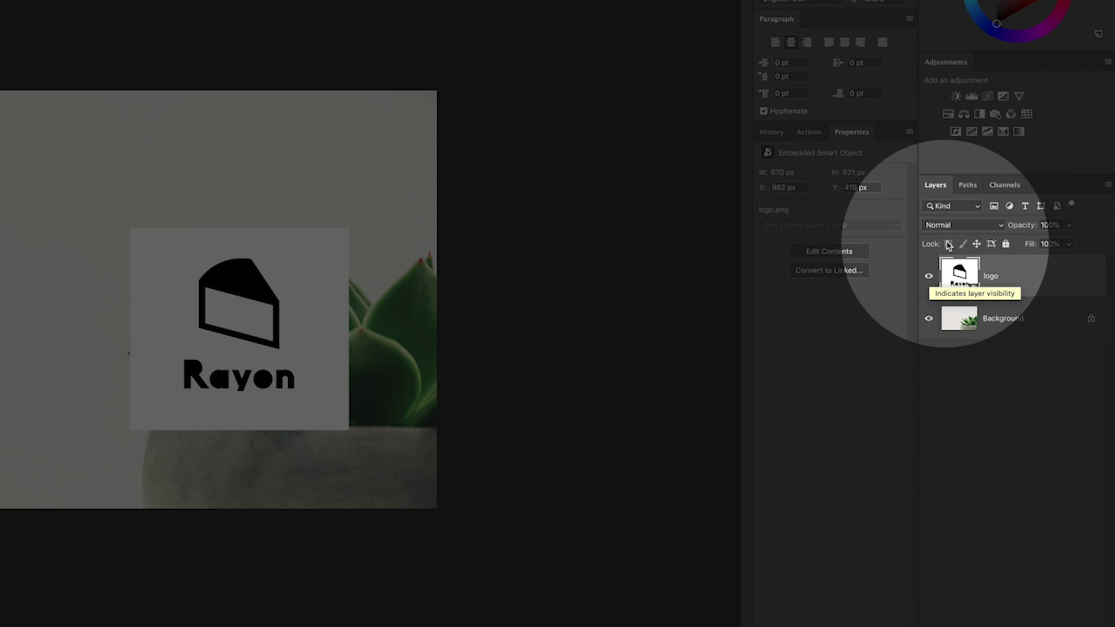
# Blend the logo with Darken and reposition it beside the plant leaves.
pyautogui.click(1014, 288)
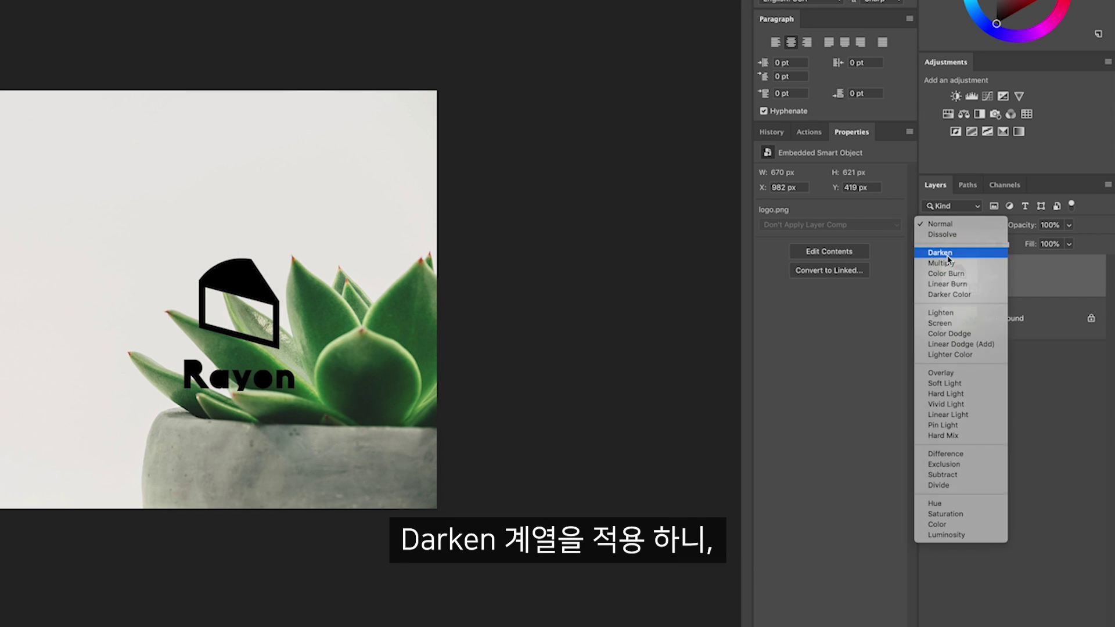
pyautogui.click(947, 255)
pyautogui.moveTo(495, 346); pyautogui.dragTo(450, 330)
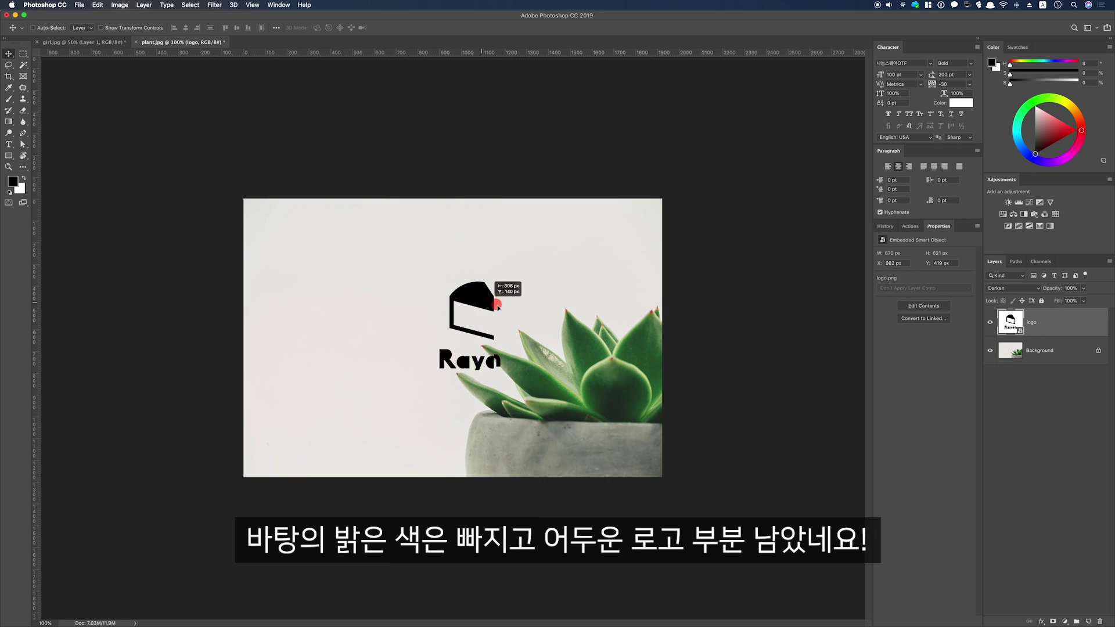
pyautogui.moveTo(450, 330)
pyautogui.mouseDown()
pyautogui.moveTo(505, 331)
pyautogui.moveTo(441, 334)
pyautogui.moveTo(518, 340)
pyautogui.moveTo(537, 354)
pyautogui.mouseUp()
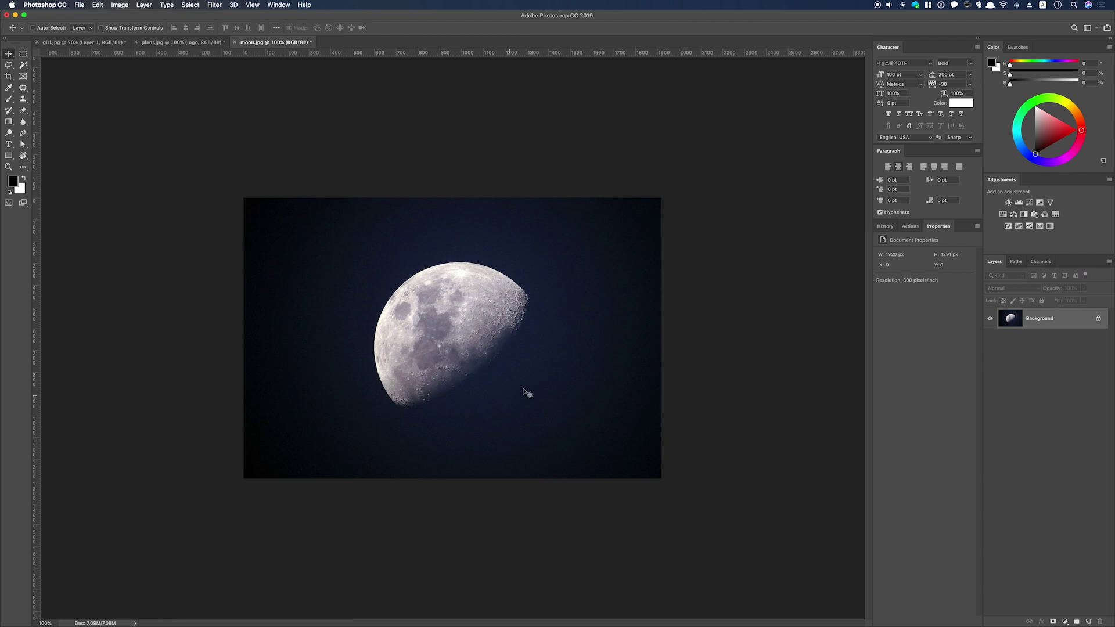
# Place stars.jpg as a smart-object layer covering the moon photo.
pyautogui.press('space')
pyautogui.press('space')
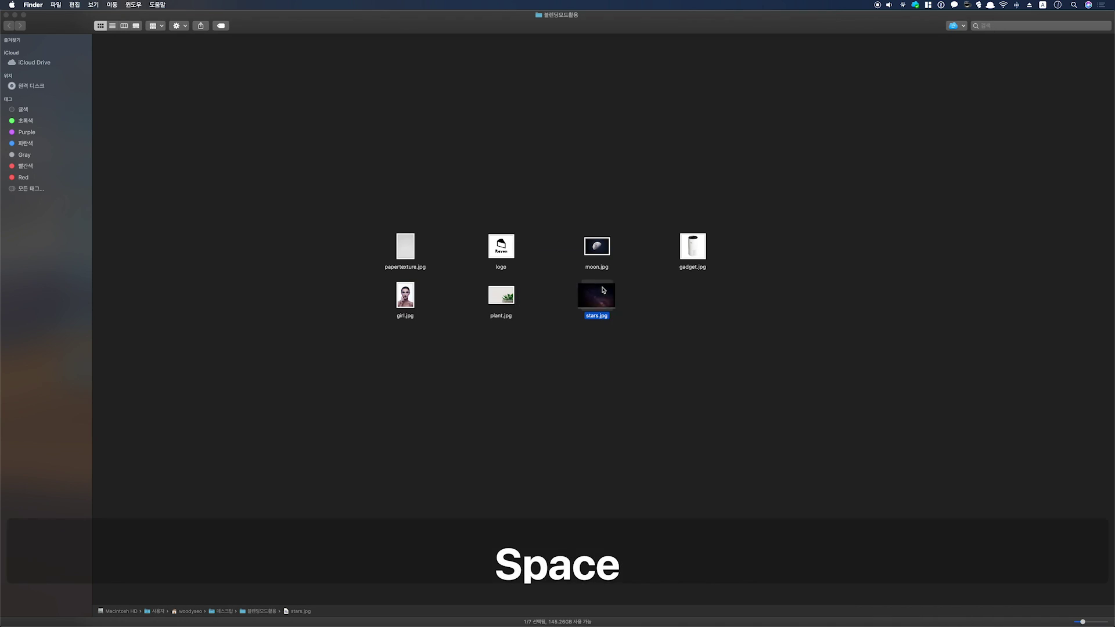
pyautogui.moveTo(597, 292)
pyautogui.mouseDown()
pyautogui.moveTo(553, 334)
pyautogui.moveTo(479, 311)
pyautogui.mouseUp()
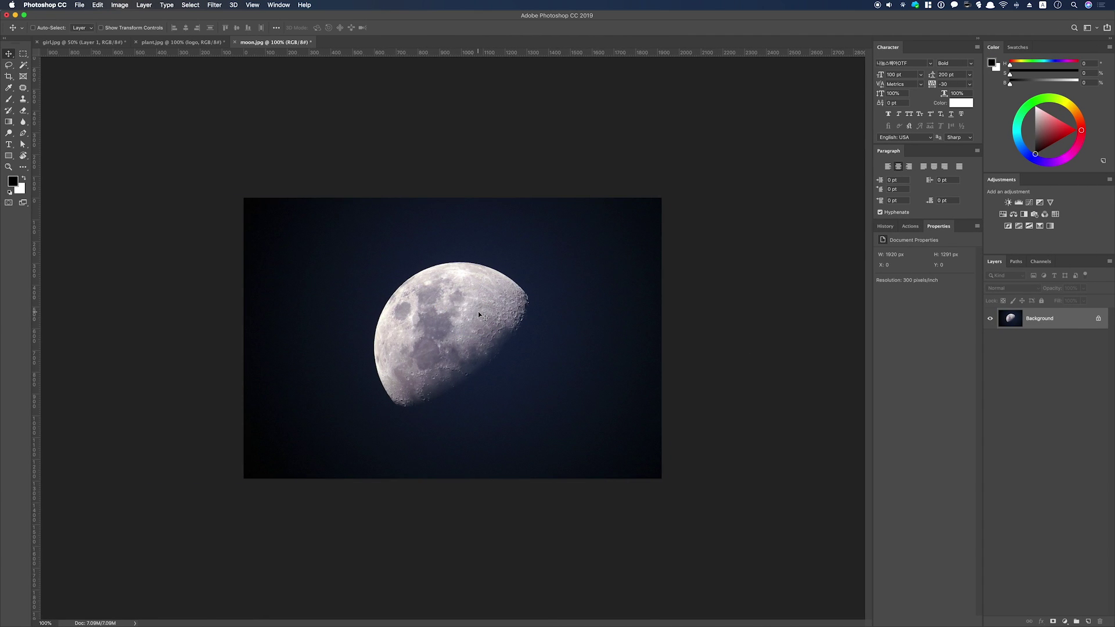
pyautogui.press('Return')
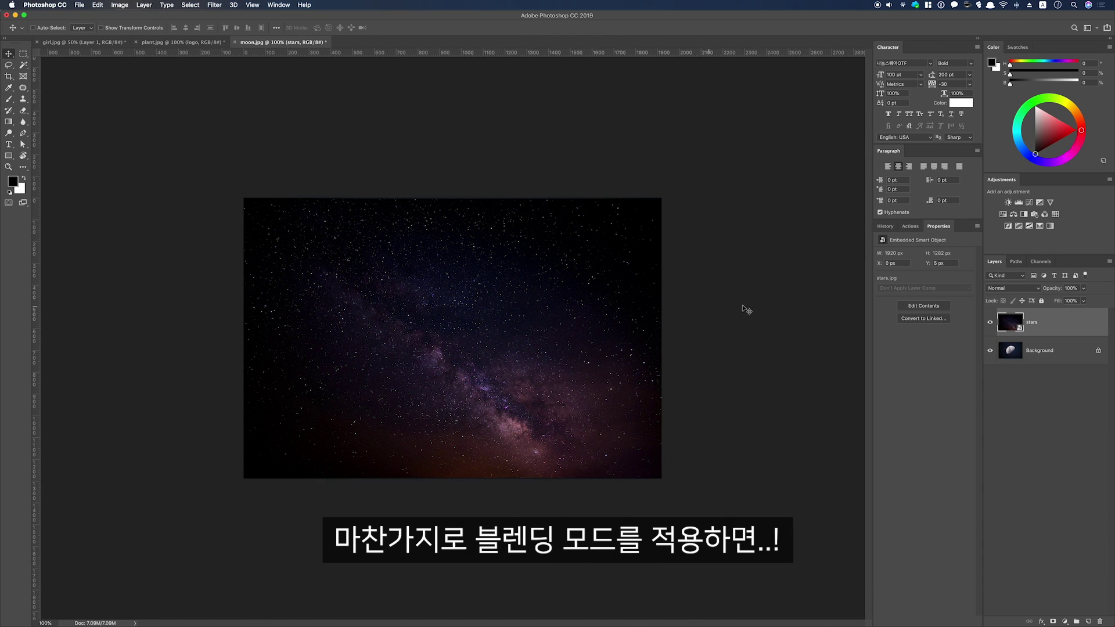
pyautogui.click(998, 286)
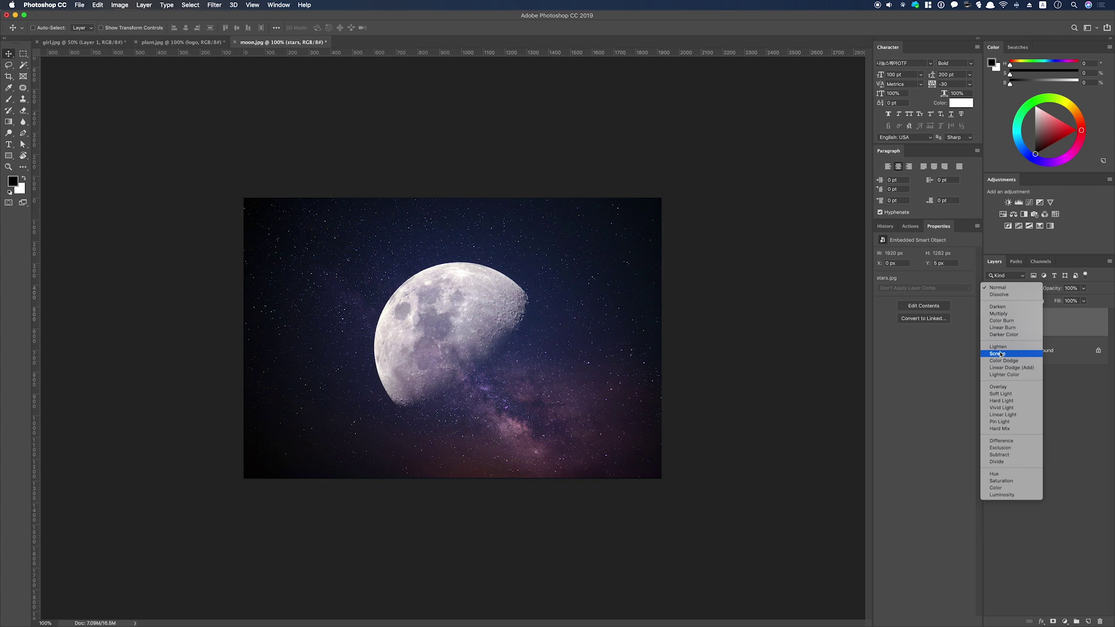
# Blend the stars layer with Lighten and toggle its visibility to compare with the moon.
pyautogui.click(1000, 349)
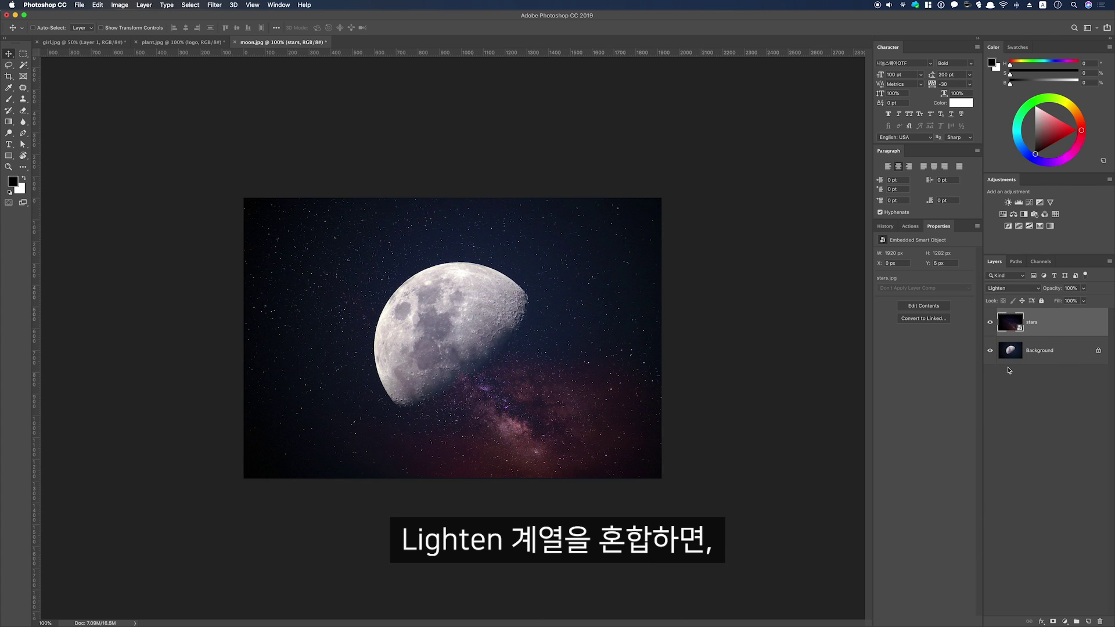
pyautogui.click(990, 323)
pyautogui.click(990, 323)
pyautogui.click(990, 324)
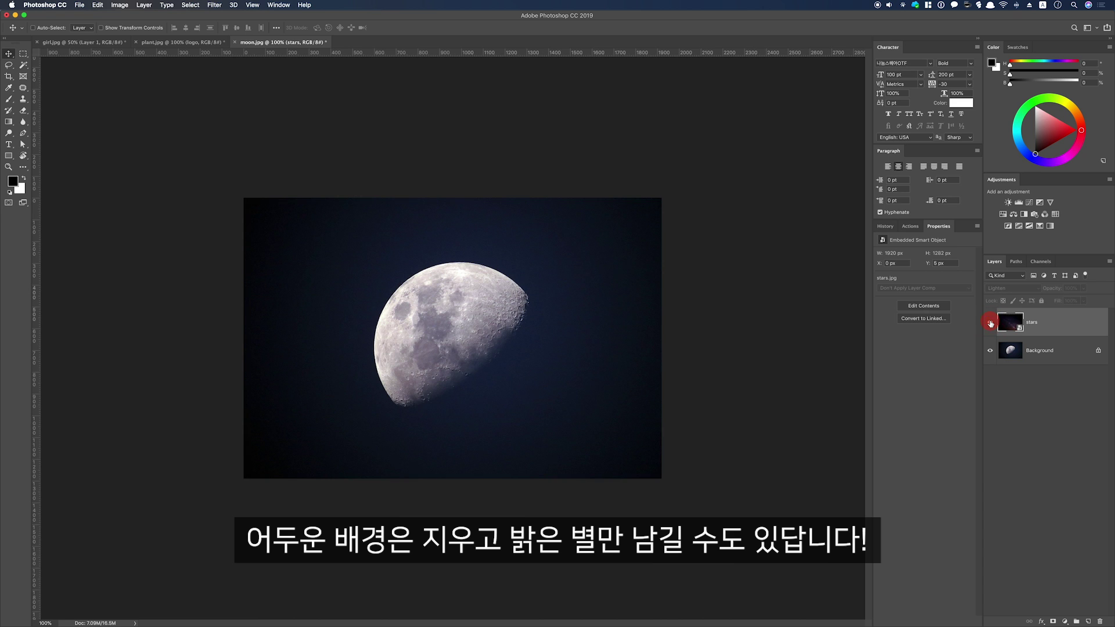
pyautogui.click(990, 323)
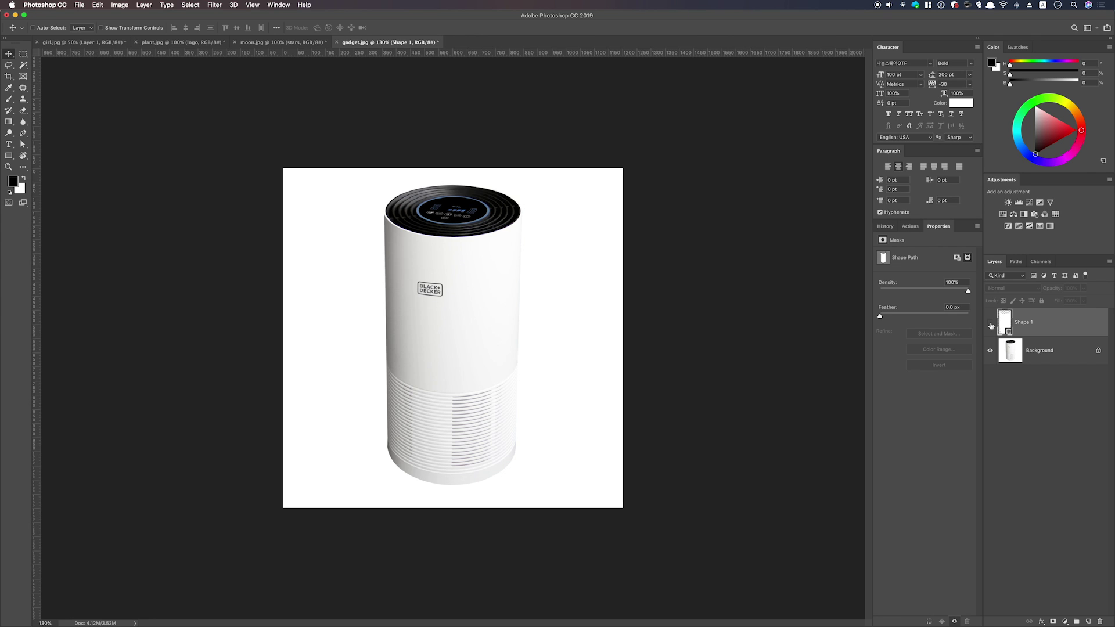
# Show the white Shape 1 over the purifier, hiding and reshowing Background and undoing a stray move.
pyautogui.click(991, 324)
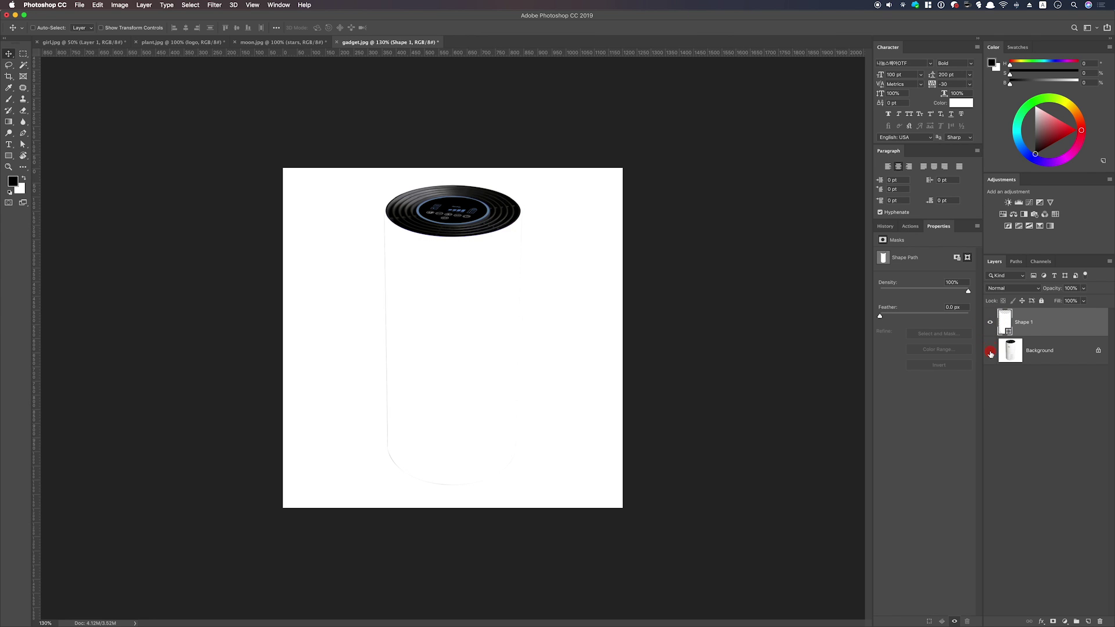
pyautogui.click(991, 354)
pyautogui.moveTo(466, 376)
pyautogui.mouseDown()
pyautogui.moveTo(511, 341)
pyautogui.moveTo(514, 395)
pyautogui.mouseUp()
pyautogui.press('super+z')
pyautogui.press('super+z')
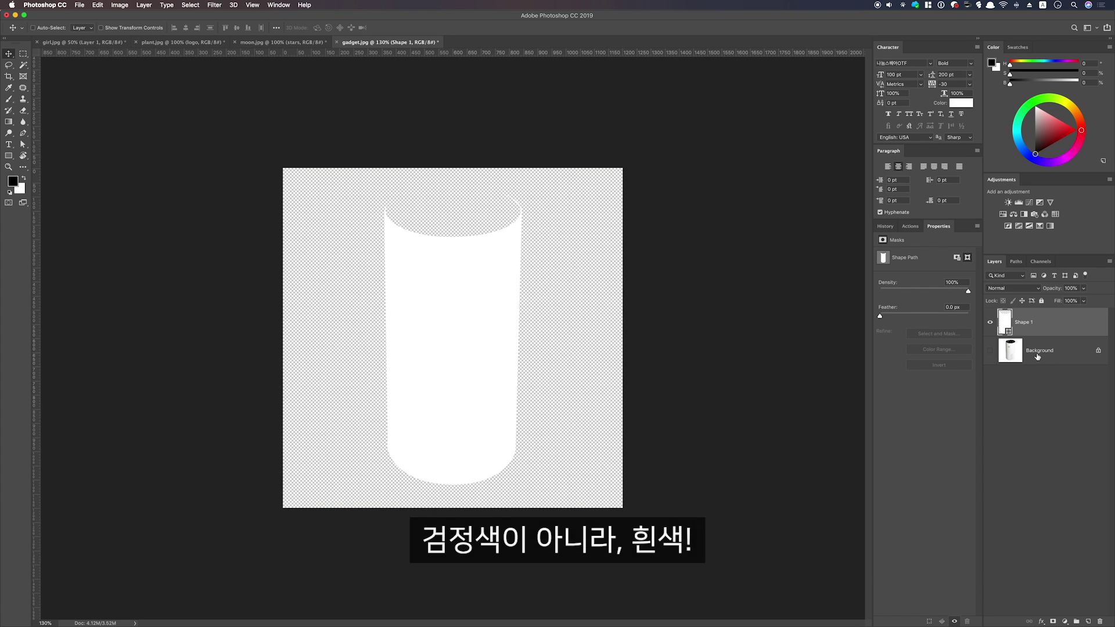
pyautogui.click(990, 350)
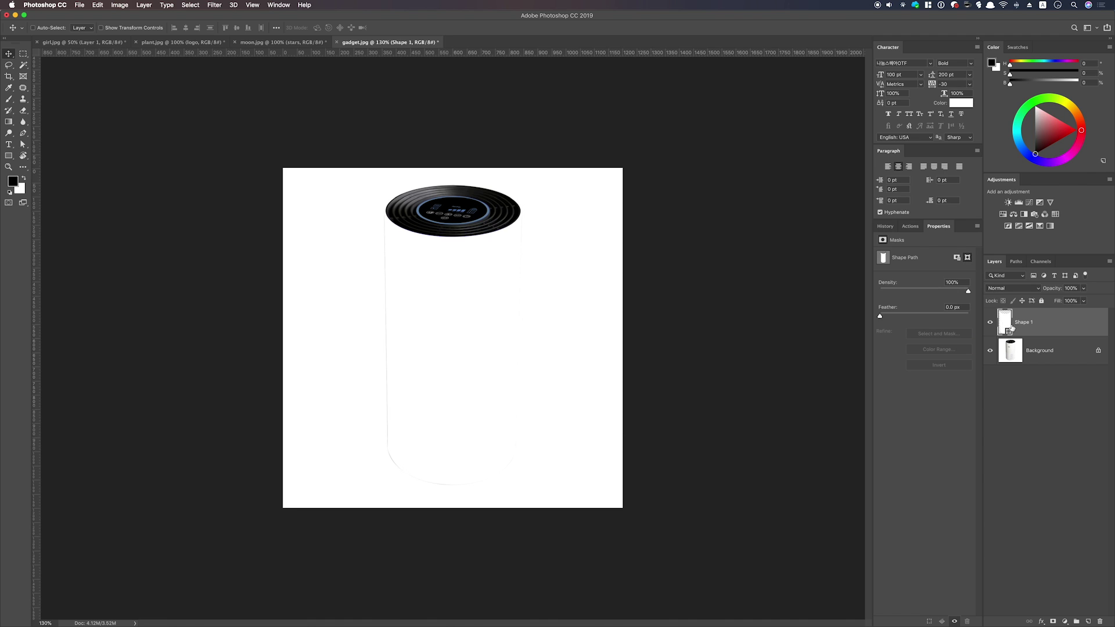
# Set Shape 1 to Difference blending, toggling its visibility to compare the black and white purifier.
pyautogui.click(1003, 289)
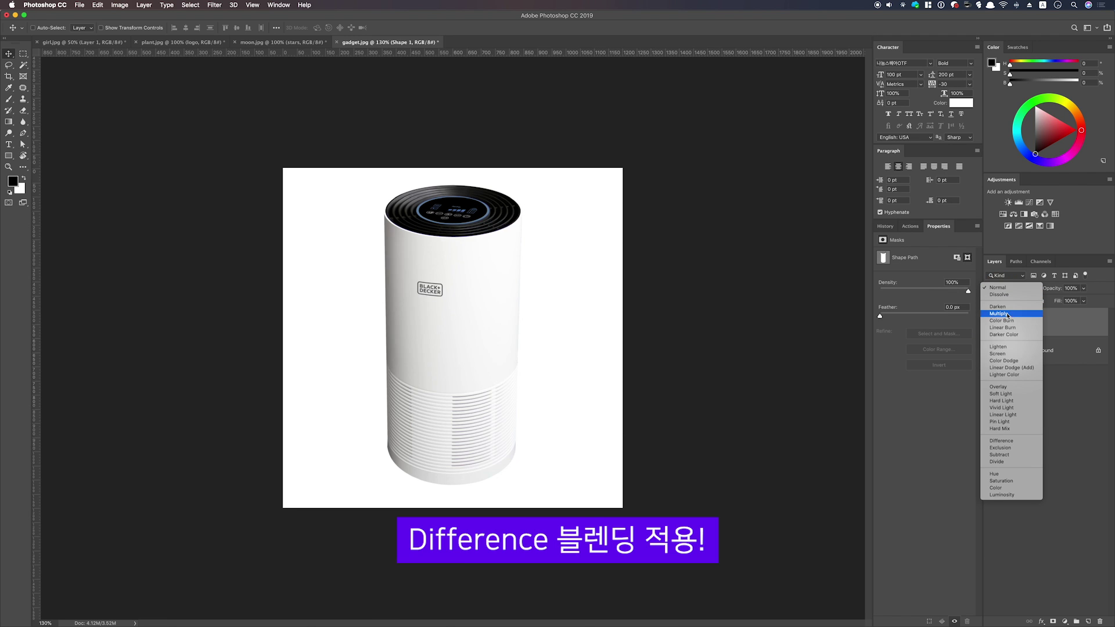
pyautogui.click(1012, 441)
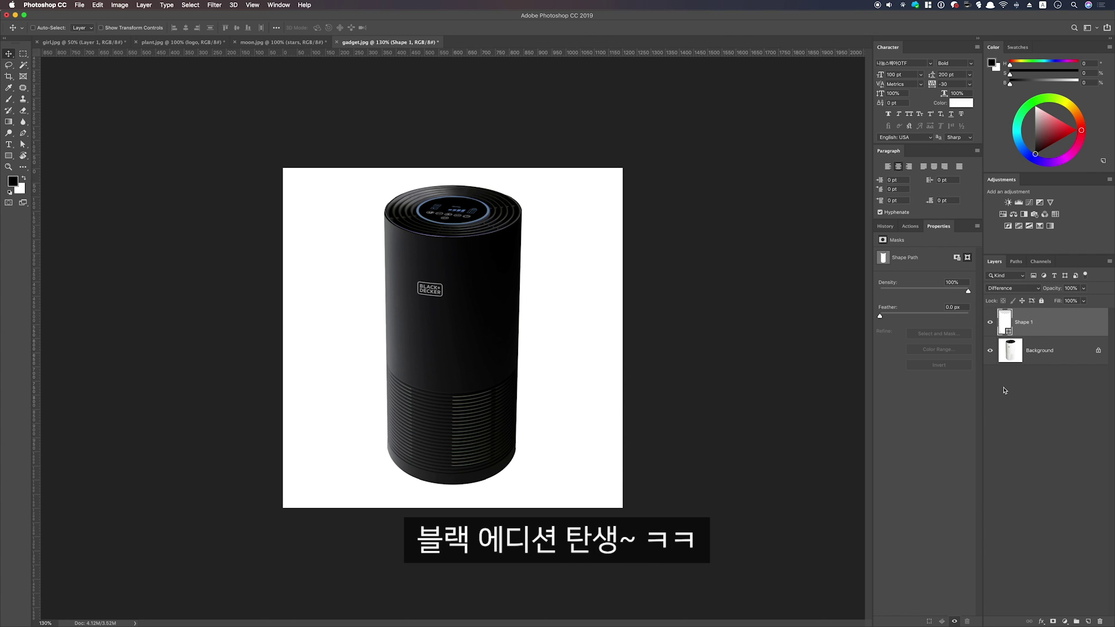
pyautogui.click(989, 324)
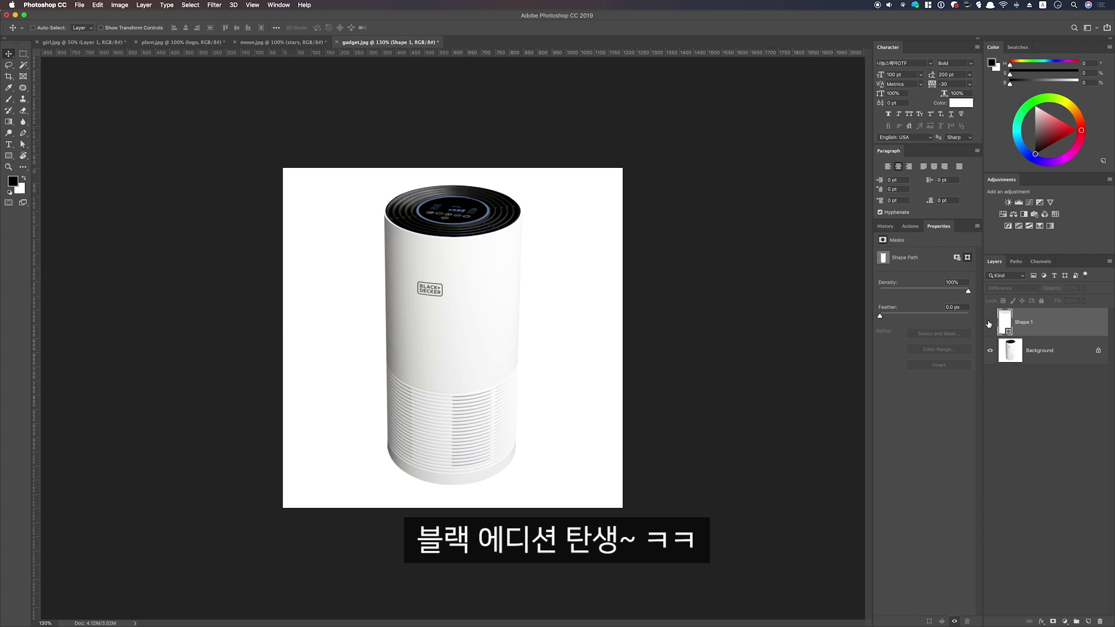
pyautogui.click(989, 324)
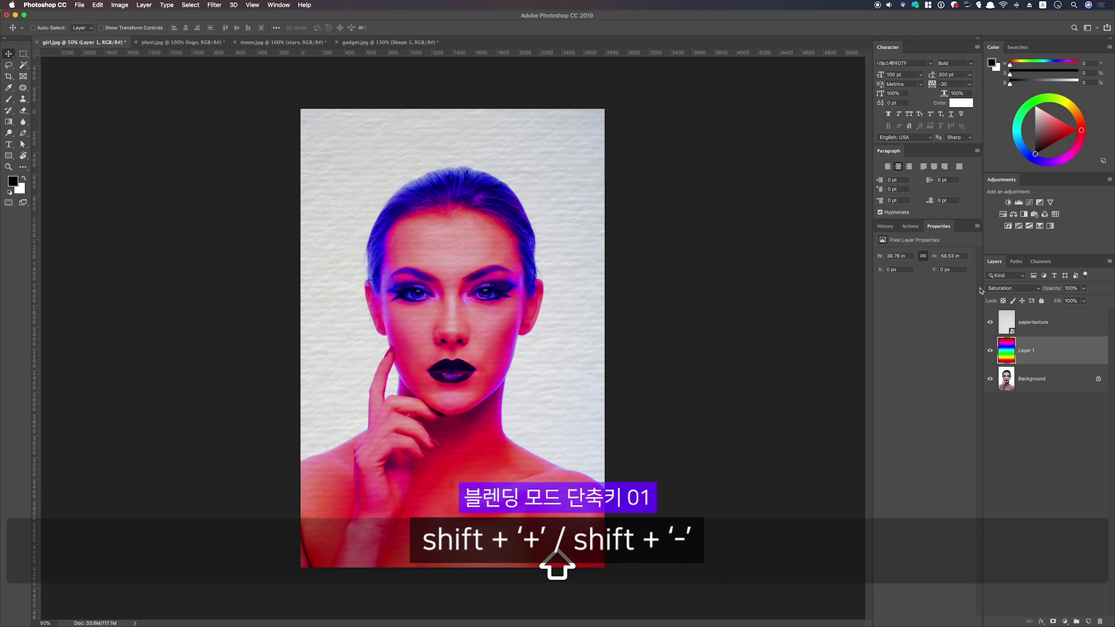
# Cycle the rainbow Layer 1 through blend modes with Shift+/Shift- and settle on Hue.
pyautogui.hotkey('shift', '=')
pyautogui.hotkey('shift', '=')
pyautogui.hotkey('shift', '-')
pyautogui.hotkey('shift', '-')
pyautogui.hotkey('shift', '-')
pyautogui.hotkey('shift', '-')
pyautogui.hotkey('shift', '-')
pyautogui.hotkey('shift', '-')
pyautogui.hotkey('shift', '-')
pyautogui.hotkey('shift', '-')
pyautogui.hotkey('shift', '=')
pyautogui.hotkey('shift', '=')
pyautogui.hotkey('shift', '=')
pyautogui.hotkey('shift', '=')
pyautogui.hotkey('shift', '-')
pyautogui.hotkey('shift', '-')
pyautogui.hotkey('shift', '-')
pyautogui.hotkey('shift', '=')
pyautogui.hotkey('shift', '=')
pyautogui.hotkey('shift', '=')
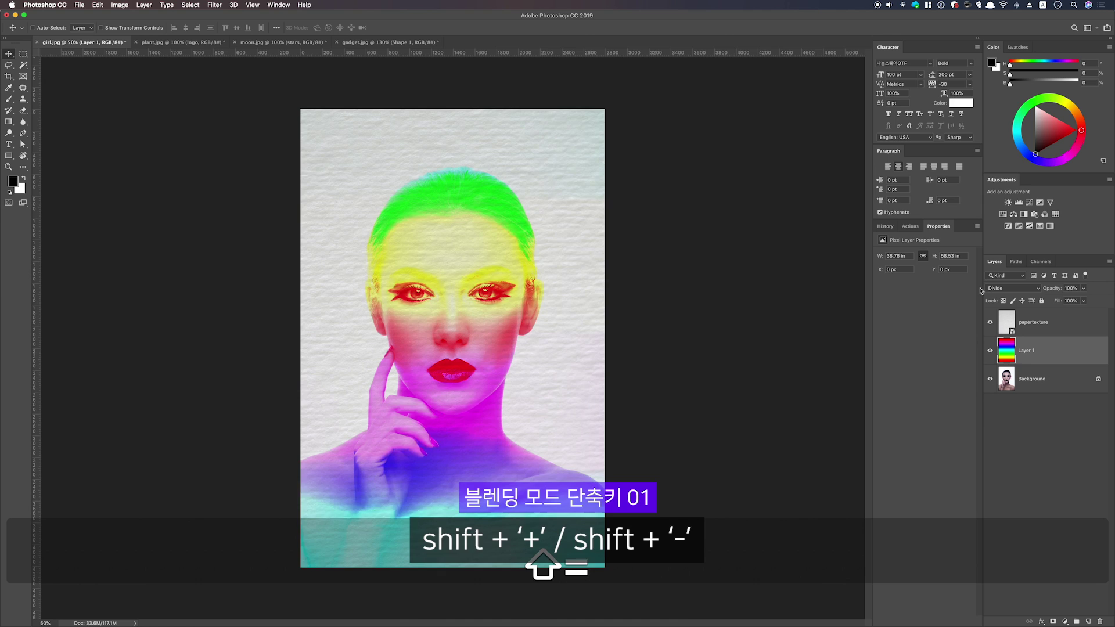
pyautogui.hotkey('shift', '=')
pyautogui.hotkey('shift', '=')
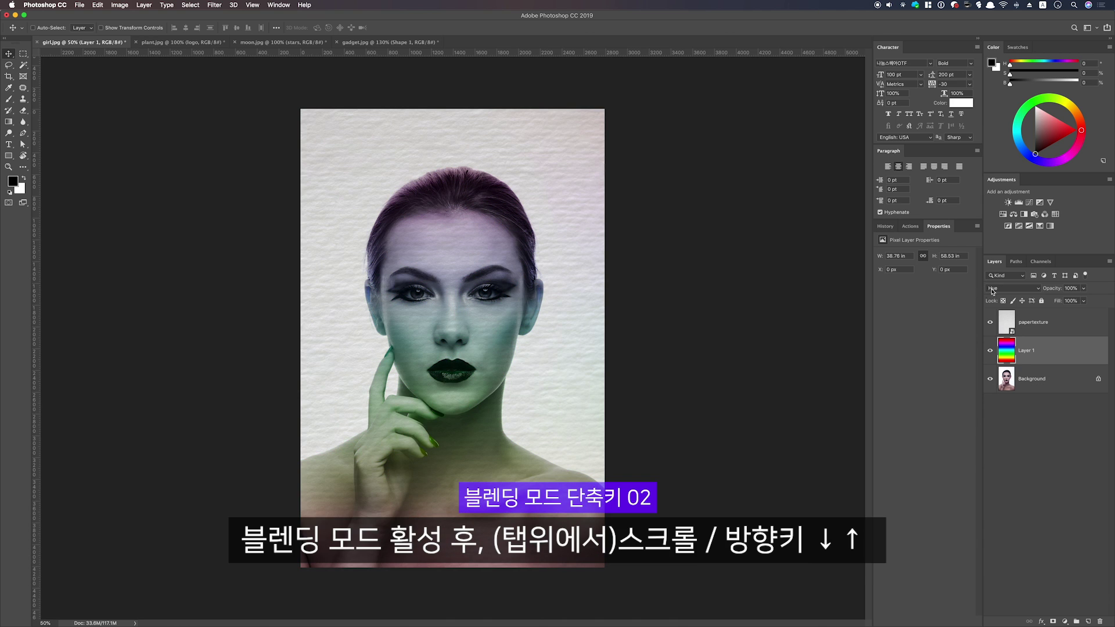
pyautogui.click(995, 291)
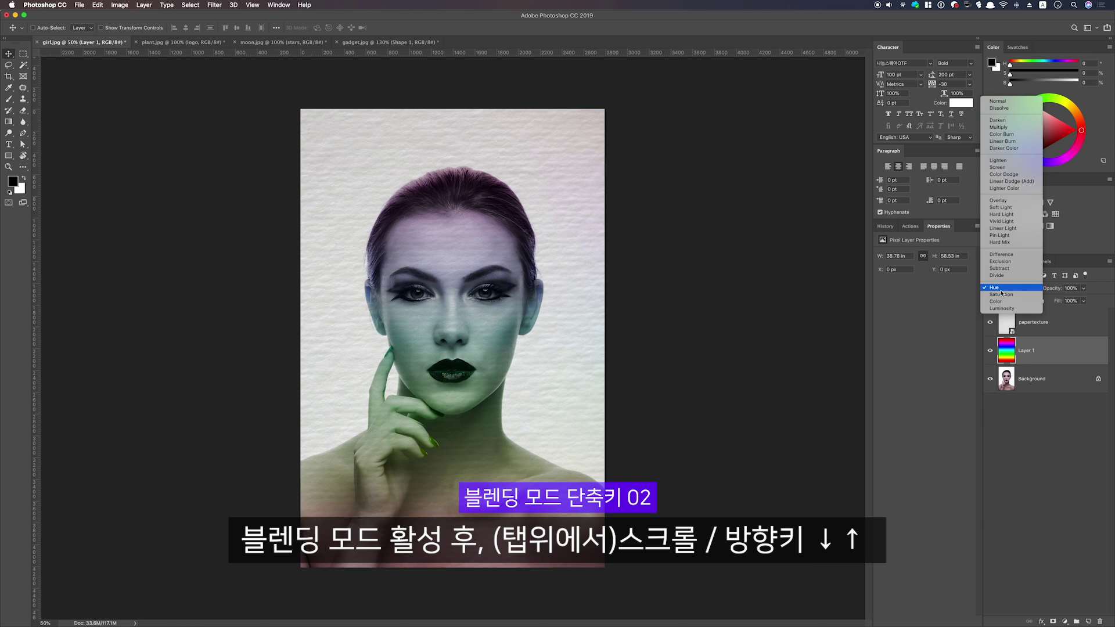
pyautogui.click(1001, 291)
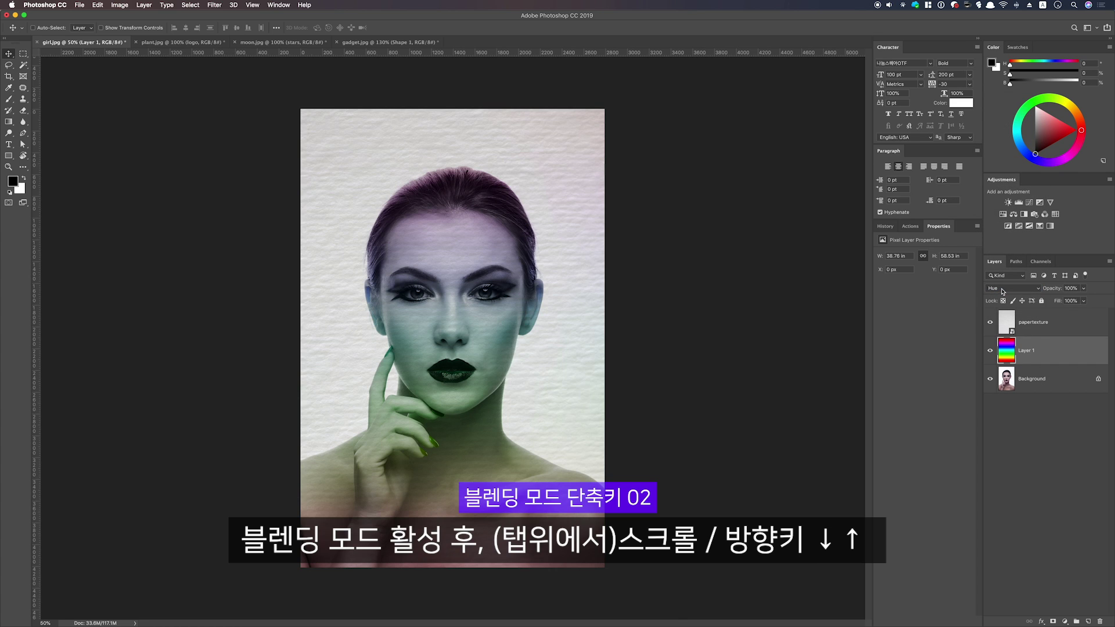
# Nudge the rainbow Layer 1 with arrow keys so it sits at Y -4 px, then preview blend modes.
pyautogui.press('Down')
pyautogui.press('Down')
pyautogui.press('Down')
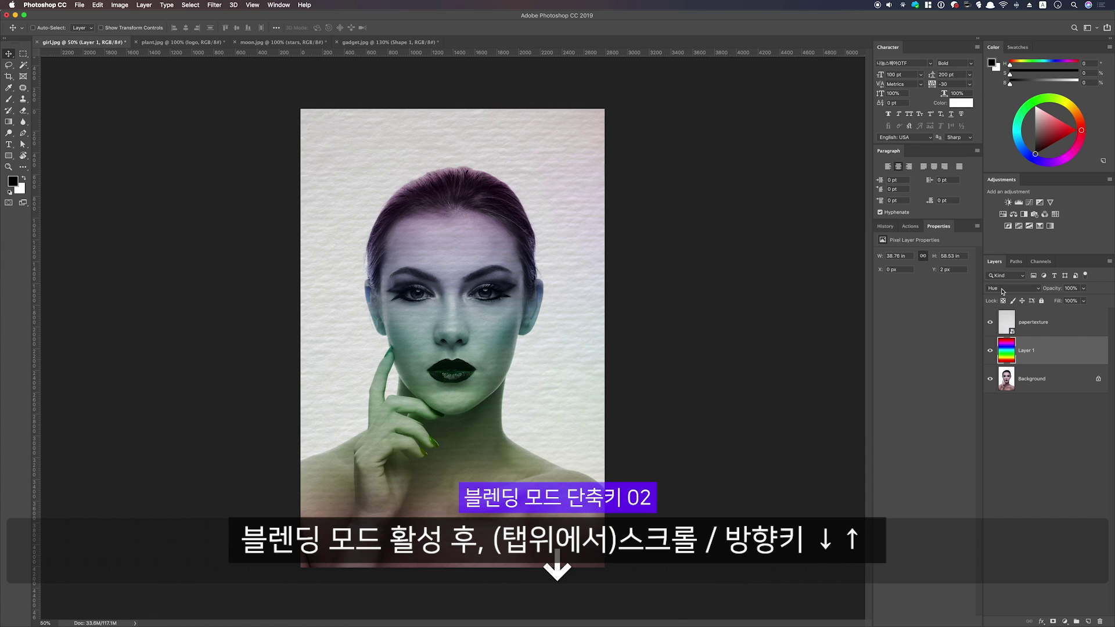
pyautogui.press('Up')
pyautogui.press('Up')
pyautogui.press('Down')
pyautogui.press('Down')
pyautogui.press('Up')
pyautogui.press('Up')
pyautogui.press('Up')
pyautogui.press('Up')
pyautogui.press('Down')
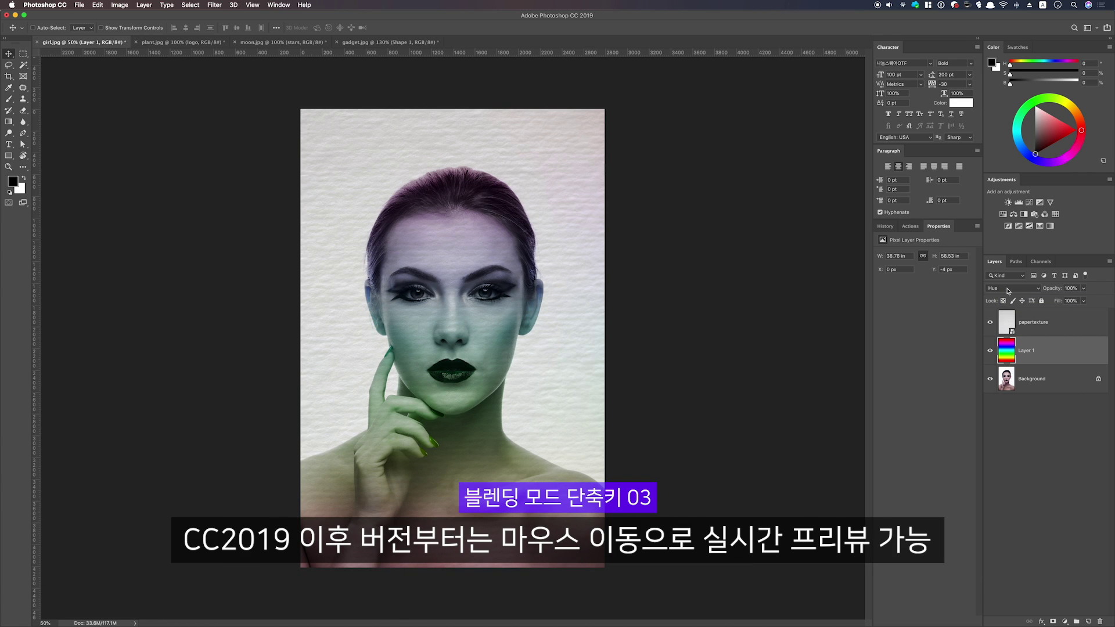
pyautogui.click(1008, 290)
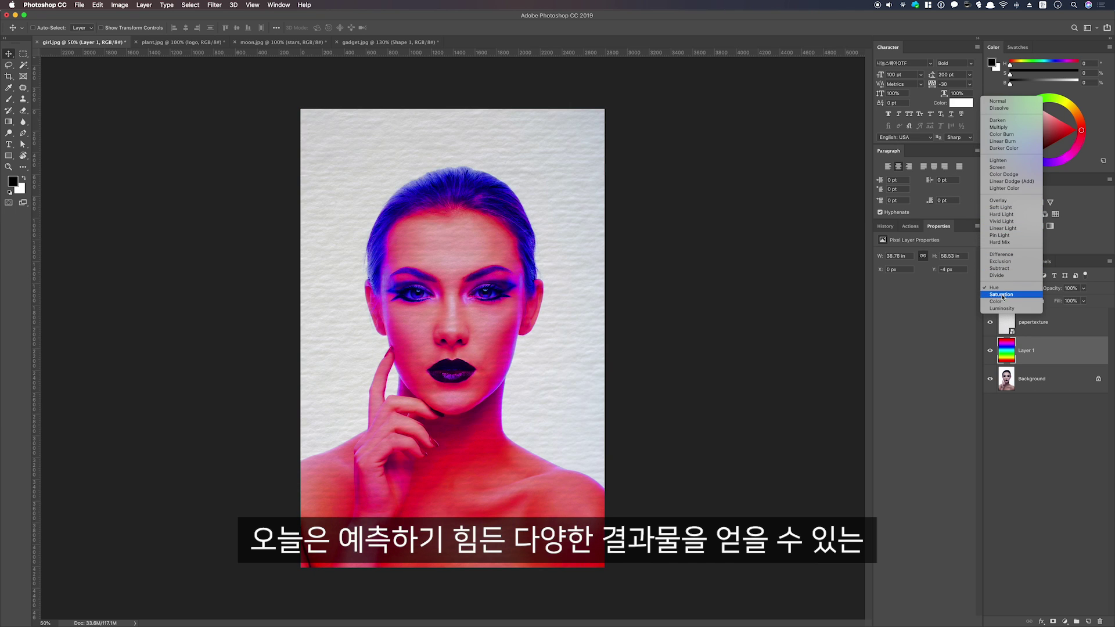
# Try Layer 1 above the paper texture, then restore papertexture on top in Multiply mode.
pyautogui.moveTo(1033, 347); pyautogui.dragTo(1042, 319)
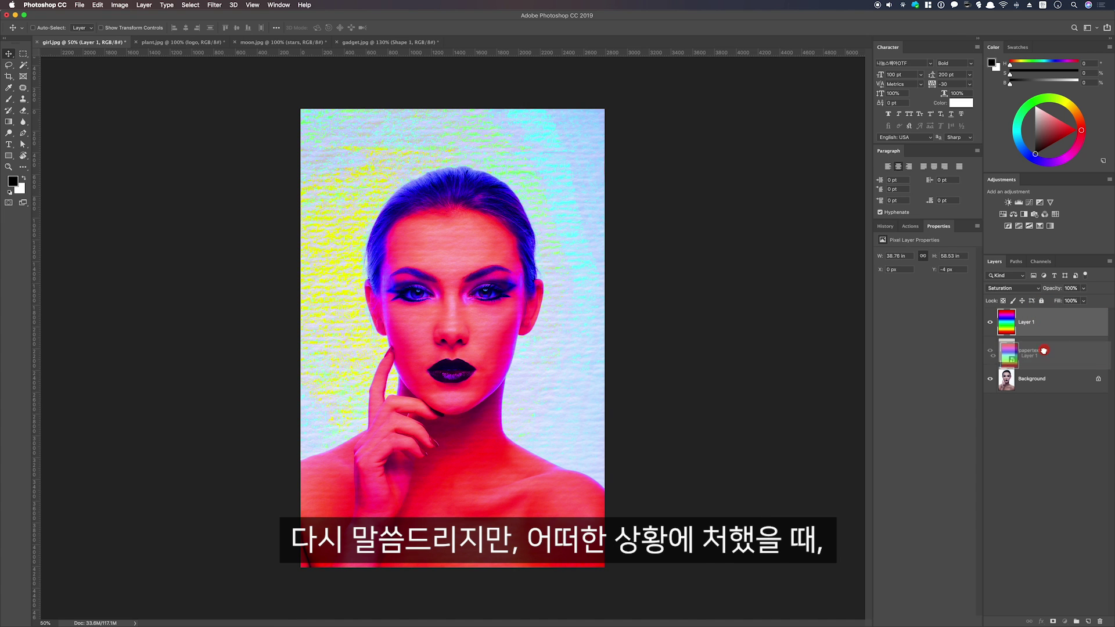
pyautogui.moveTo(1042, 319); pyautogui.dragTo(1039, 354)
pyautogui.click(1034, 323)
pyautogui.click(1014, 288)
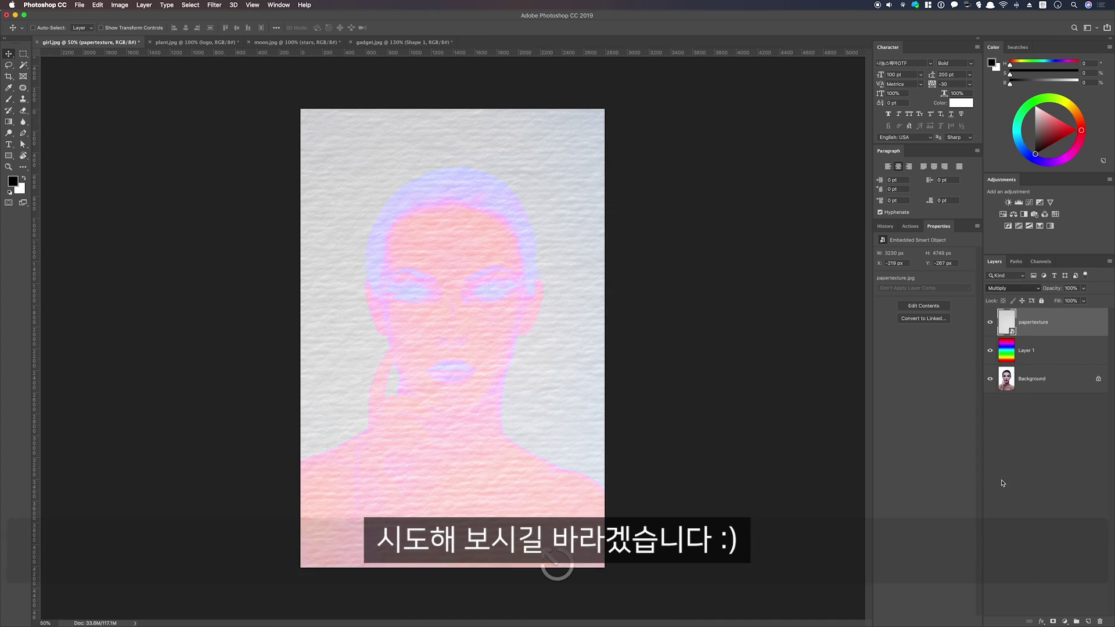
# In plant.jpg, set the Rayon logo layer to Divide so it turns white, and move it upper-left.
pyautogui.click(163, 40)
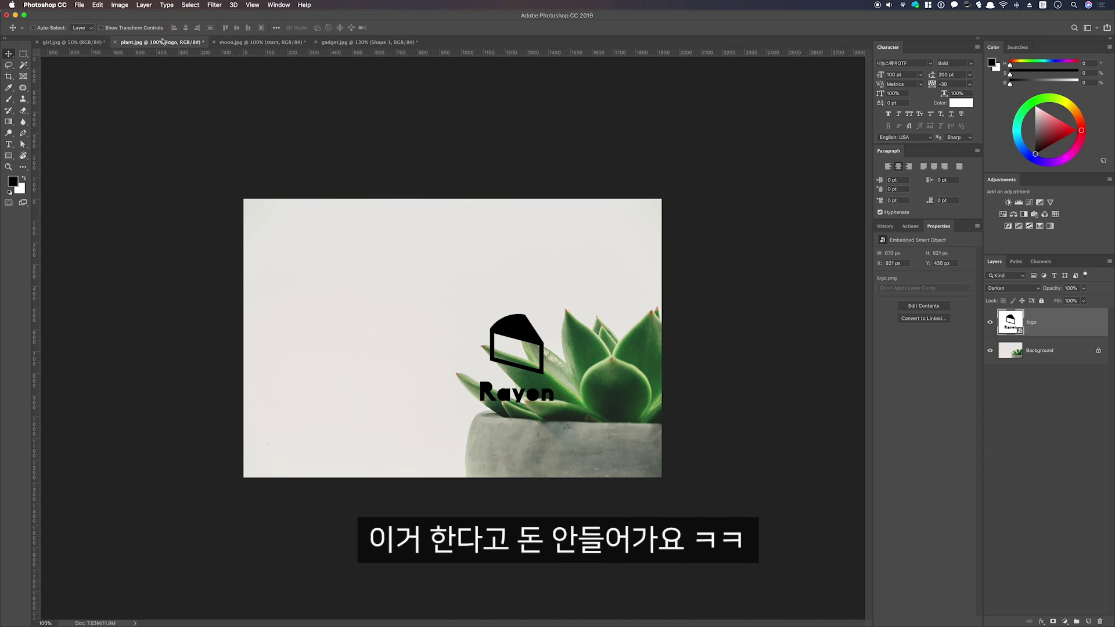
pyautogui.moveTo(524, 334)
pyautogui.mouseDown()
pyautogui.moveTo(350, 266)
pyautogui.moveTo(608, 388)
pyautogui.mouseUp()
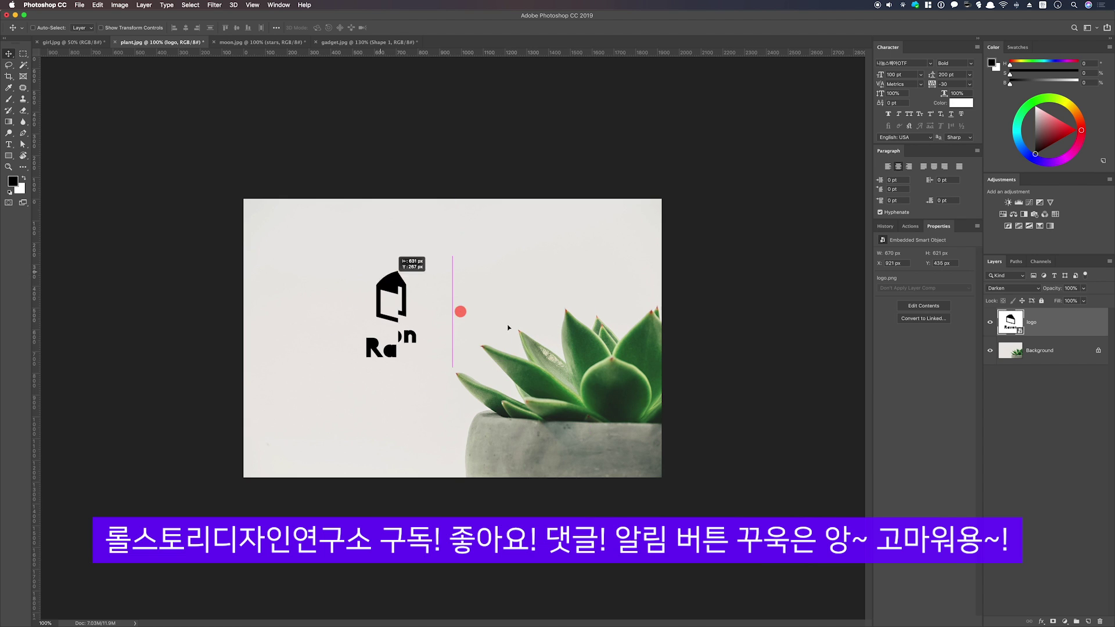
pyautogui.click(991, 292)
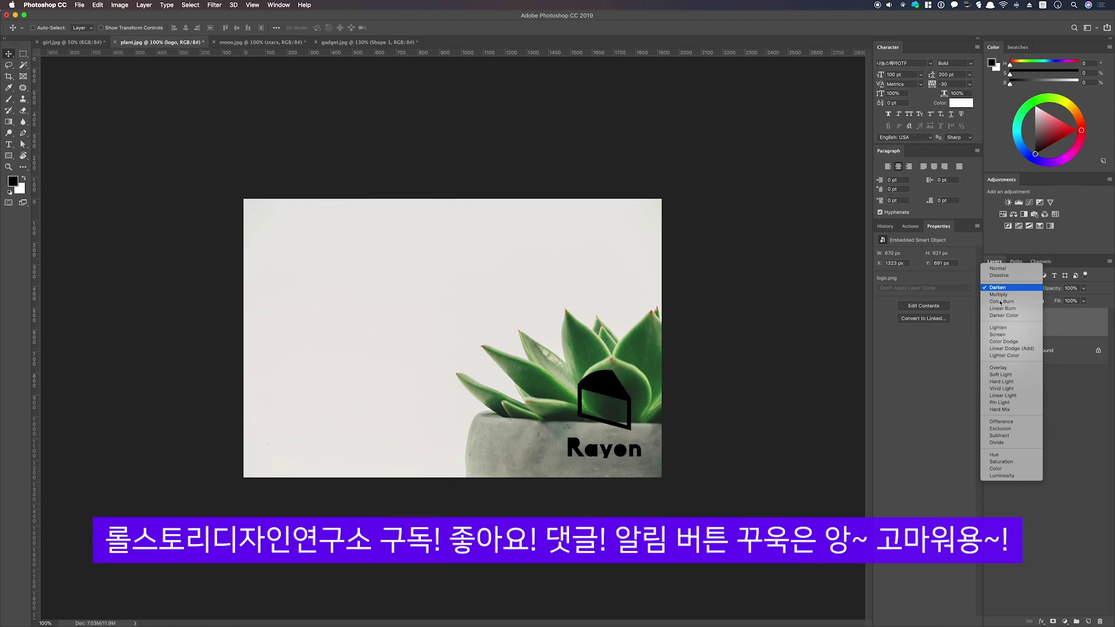
pyautogui.click(1006, 455)
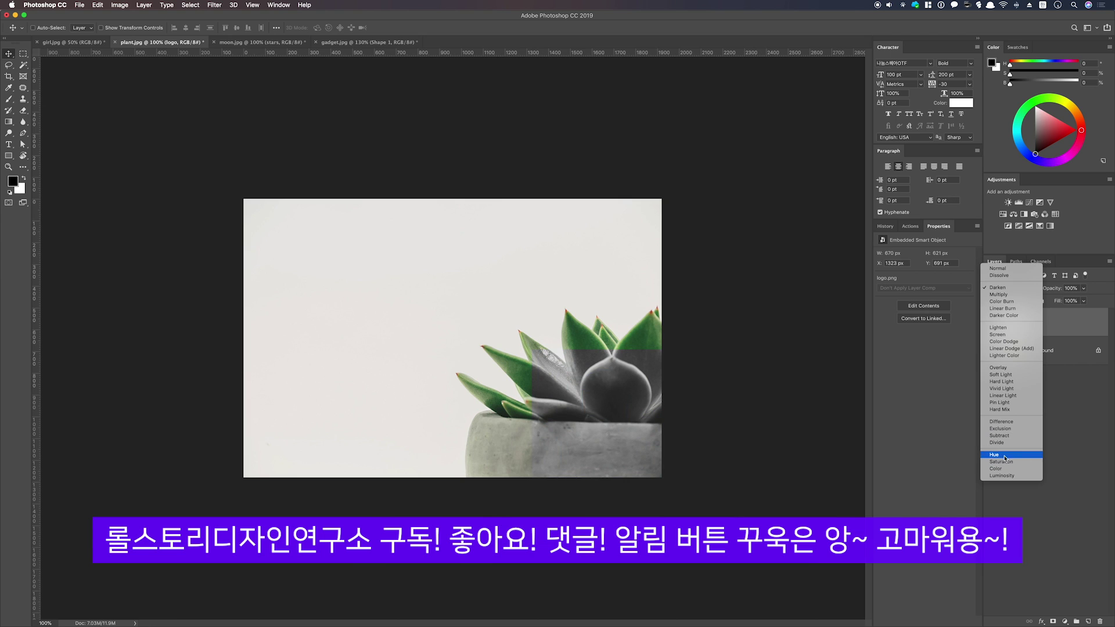
pyautogui.click(1006, 443)
pyautogui.moveTo(593, 392)
pyautogui.mouseDown()
pyautogui.moveTo(424, 318)
pyautogui.moveTo(336, 257)
pyautogui.mouseUp()
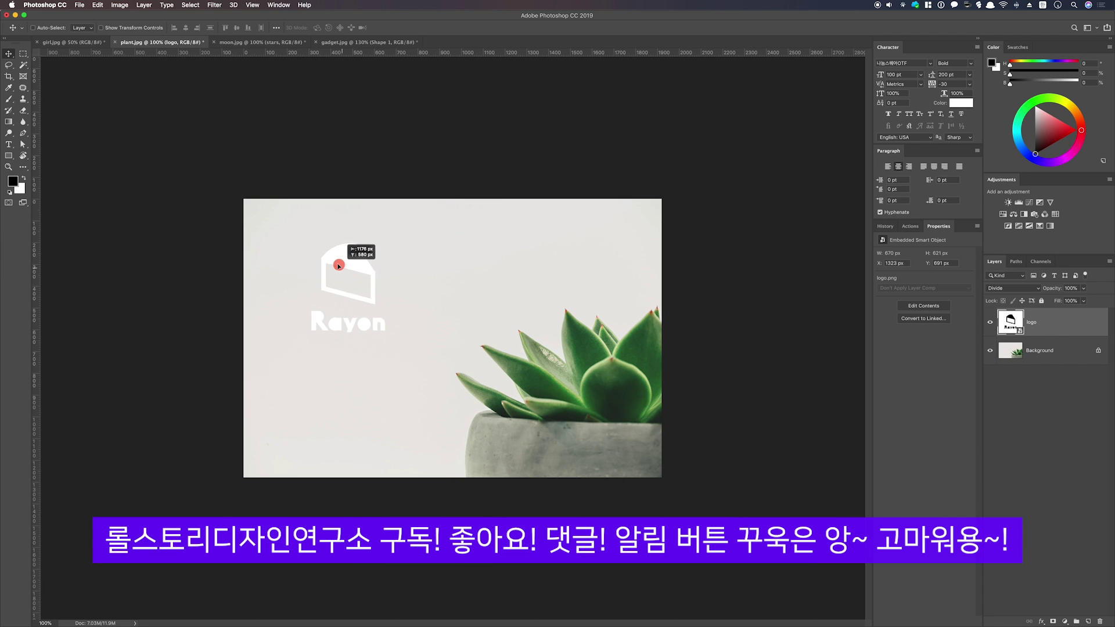